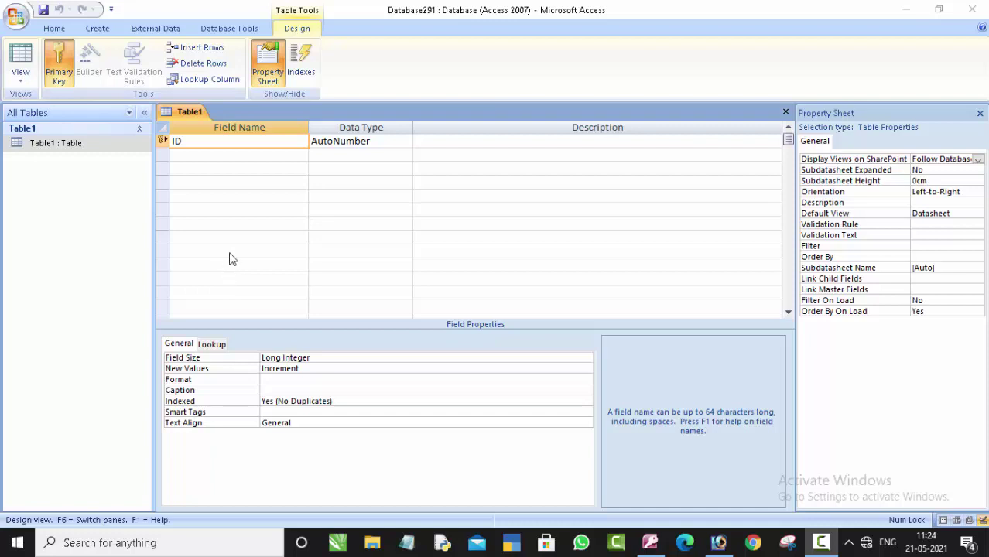
Step: Rename Table1's ID field to Country id, keeping the AutoNumber data type
left_click(232, 210)
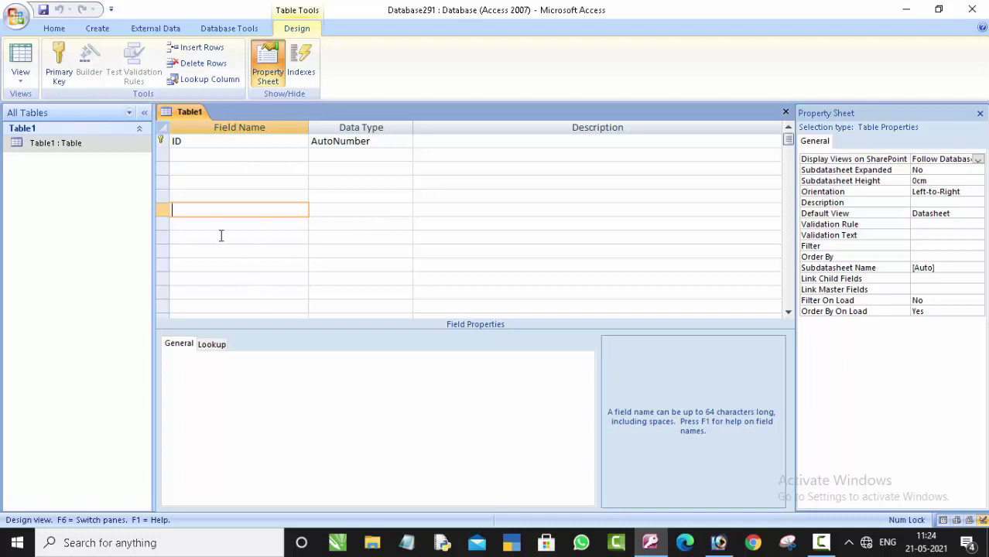
left_click(189, 141)
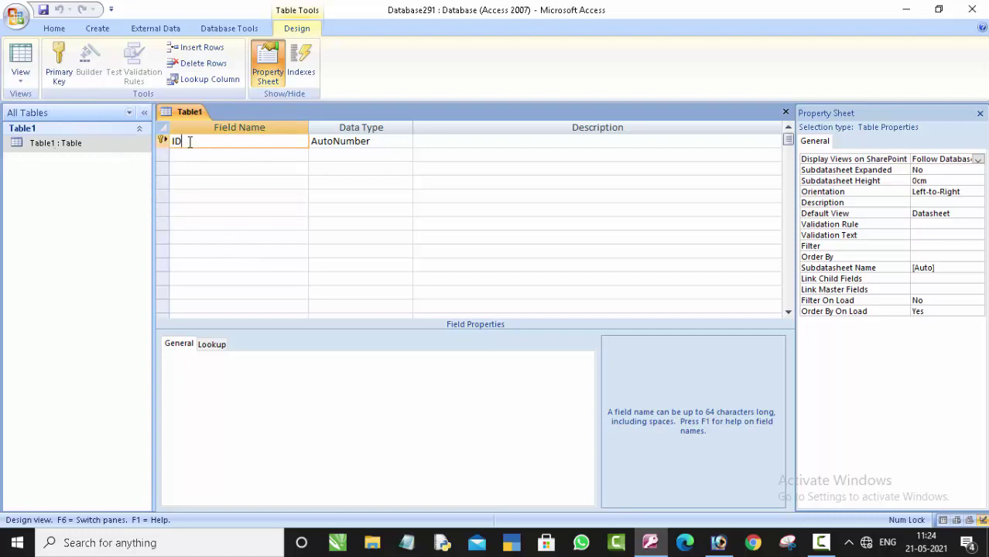
double_click(176, 141)
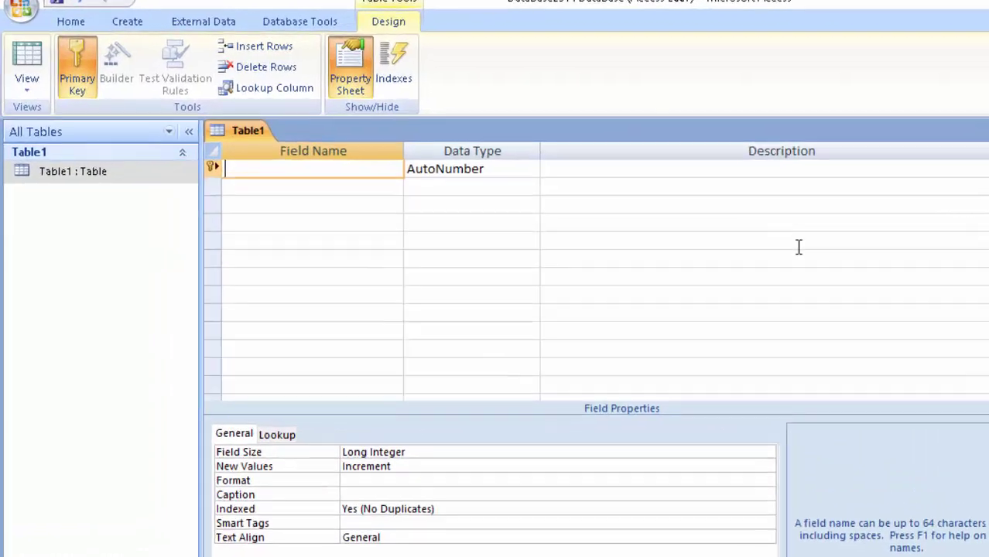
type("Cou")
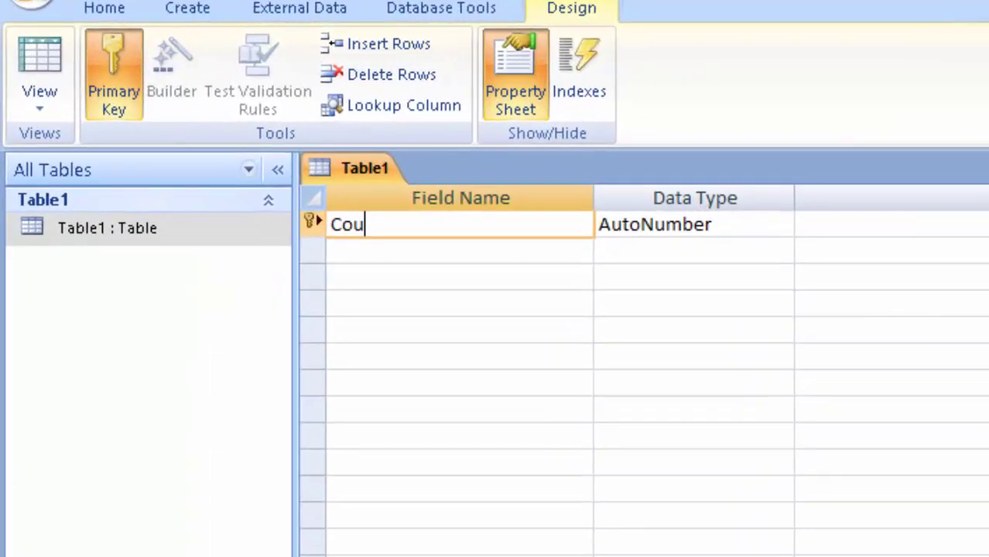
type("ntry i")
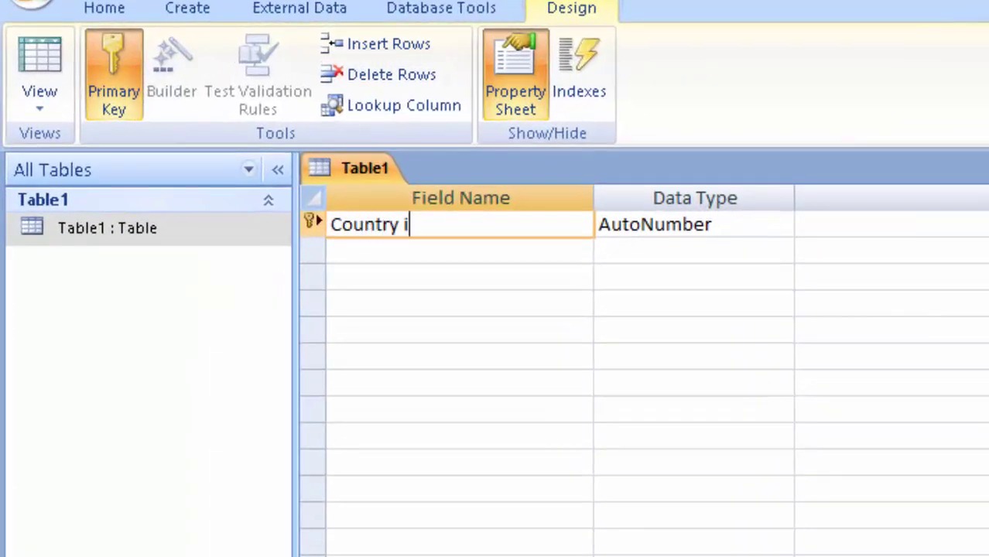
type("d")
key("Tab")
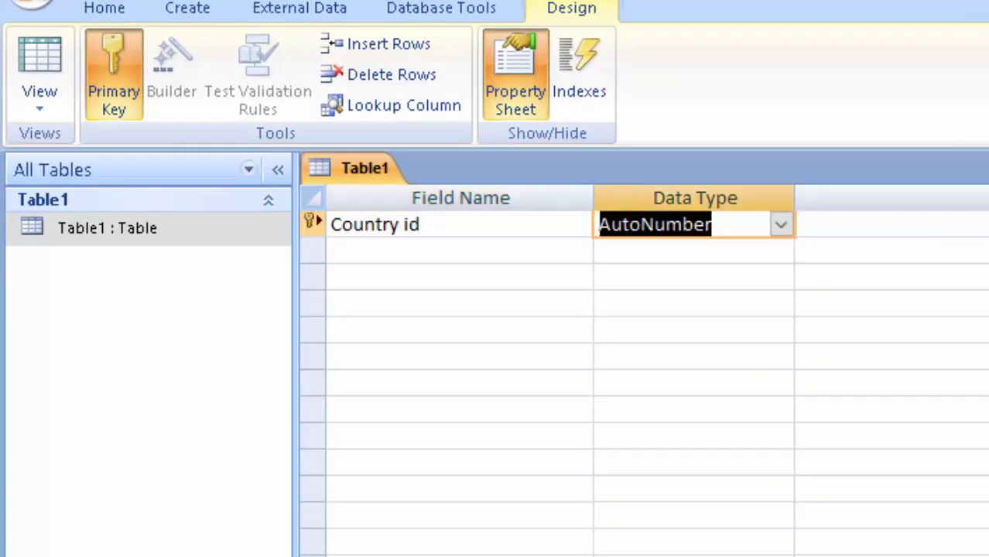
key("Tab")
key("Tab")
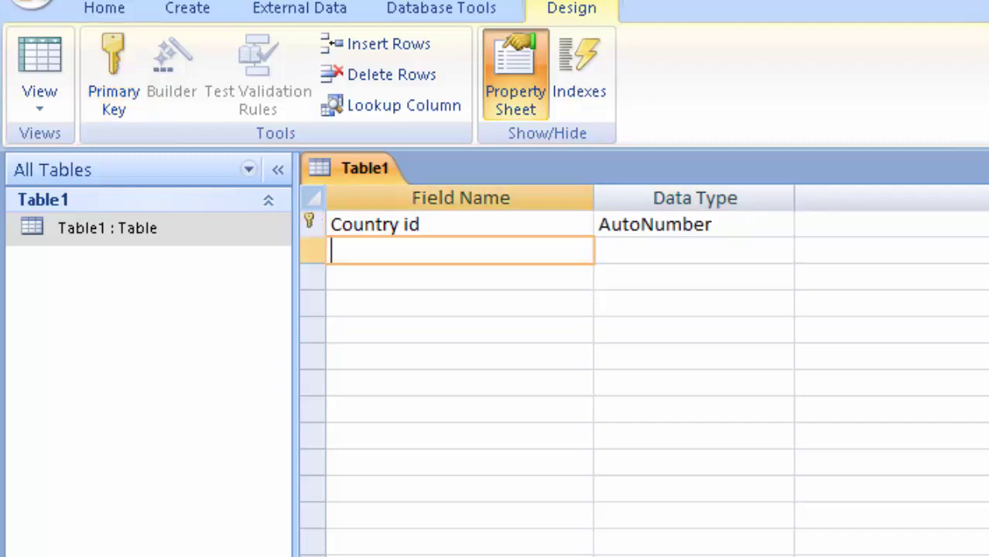
Step: Add the Text fields Country name and Country population to Table1
type("Coun")
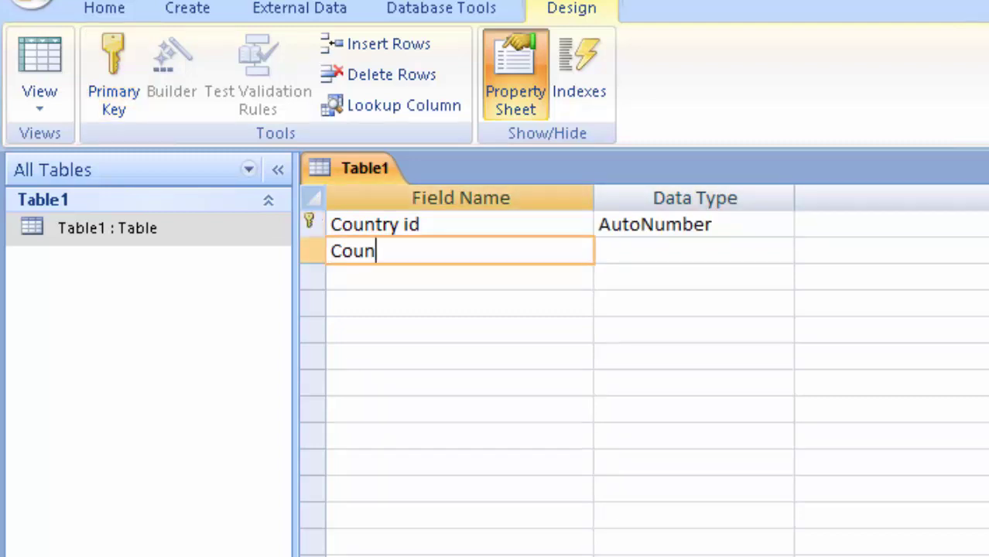
type("try na")
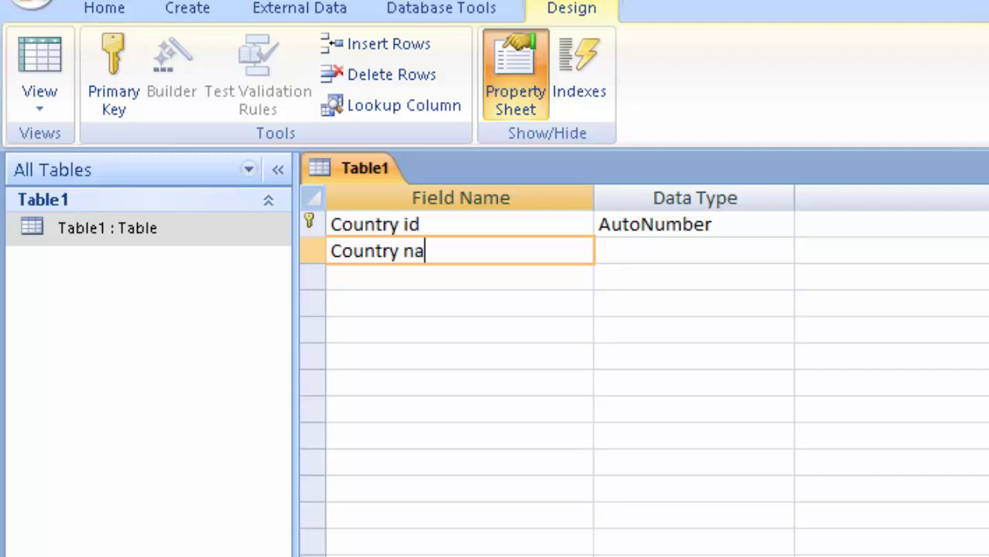
type("me")
key("Tab")
key("Tab")
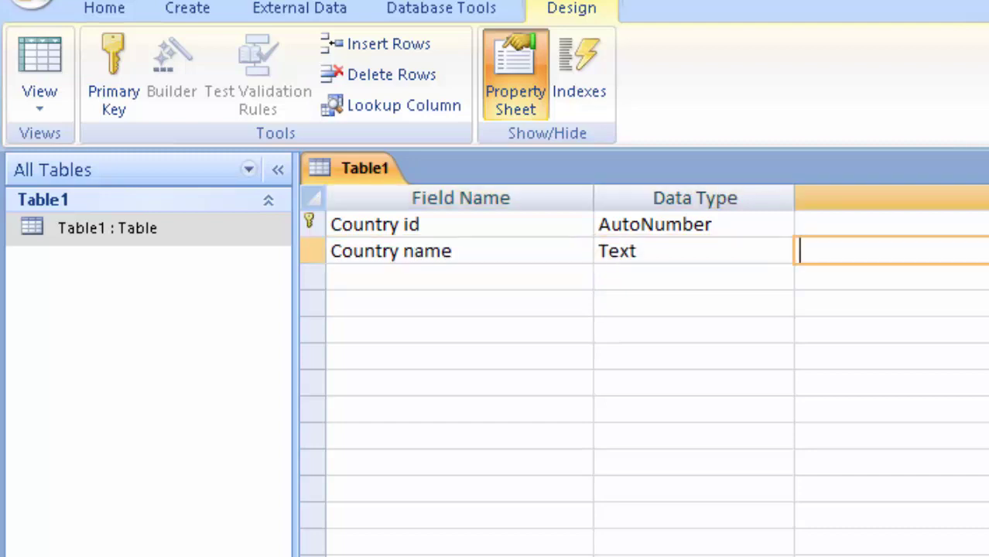
key("Tab")
type("Co")
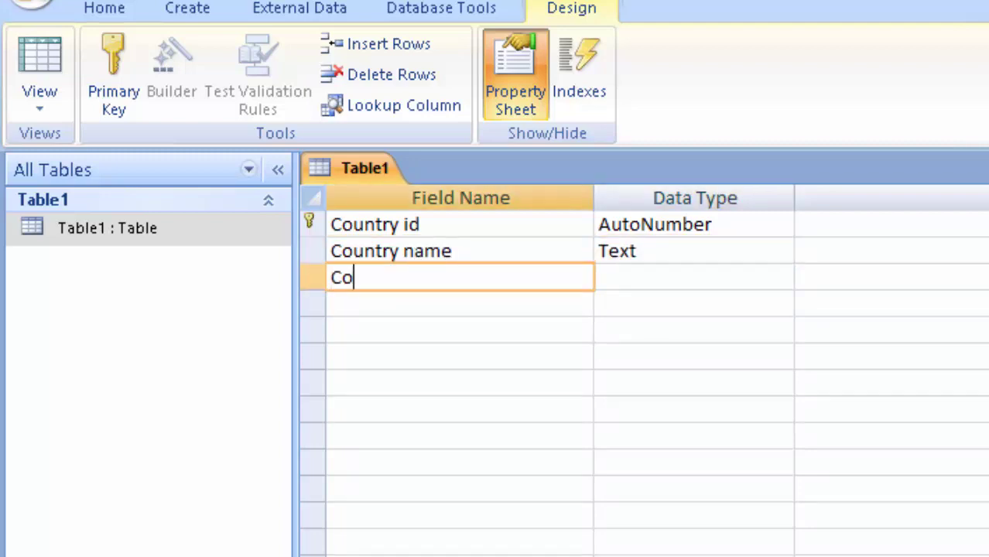
type("untry ")
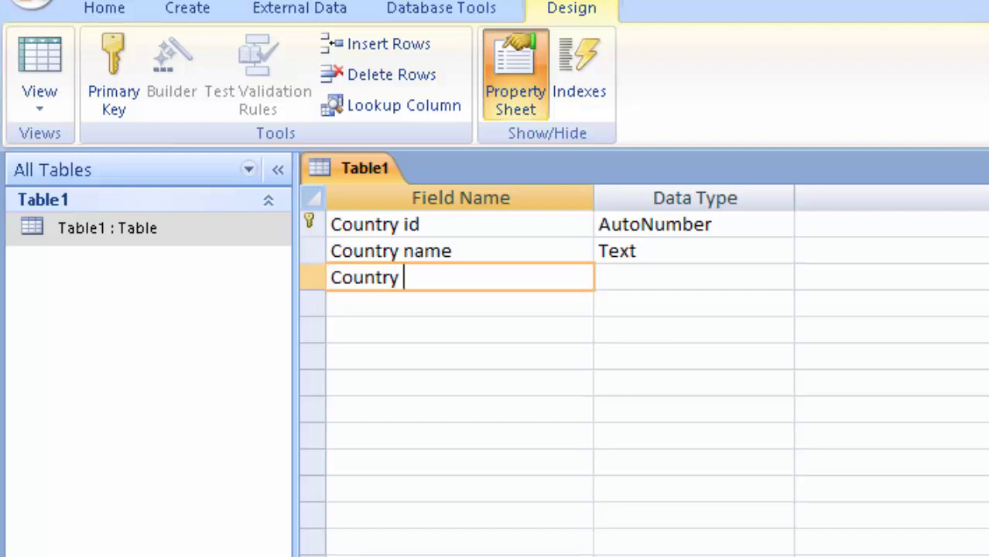
type("popula")
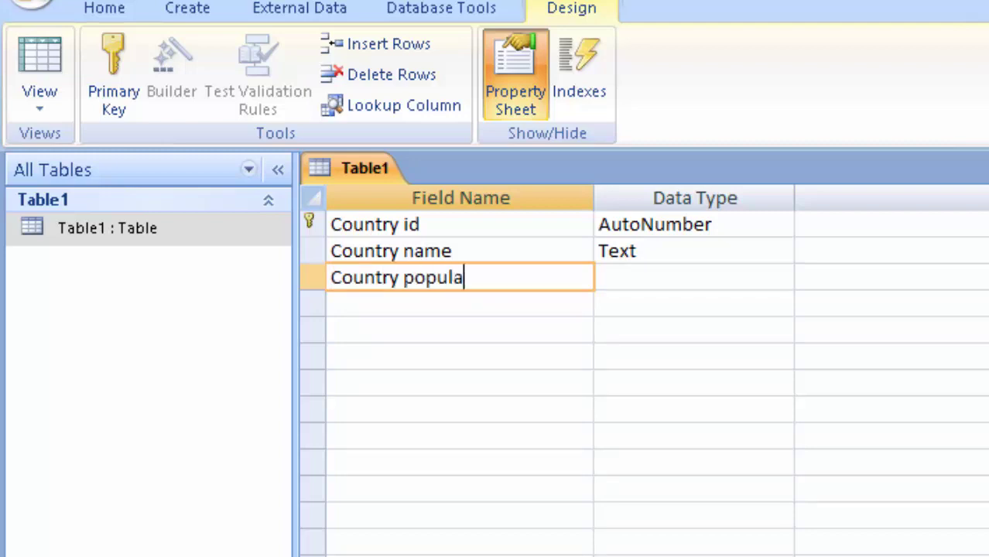
type("tion")
key("Tab")
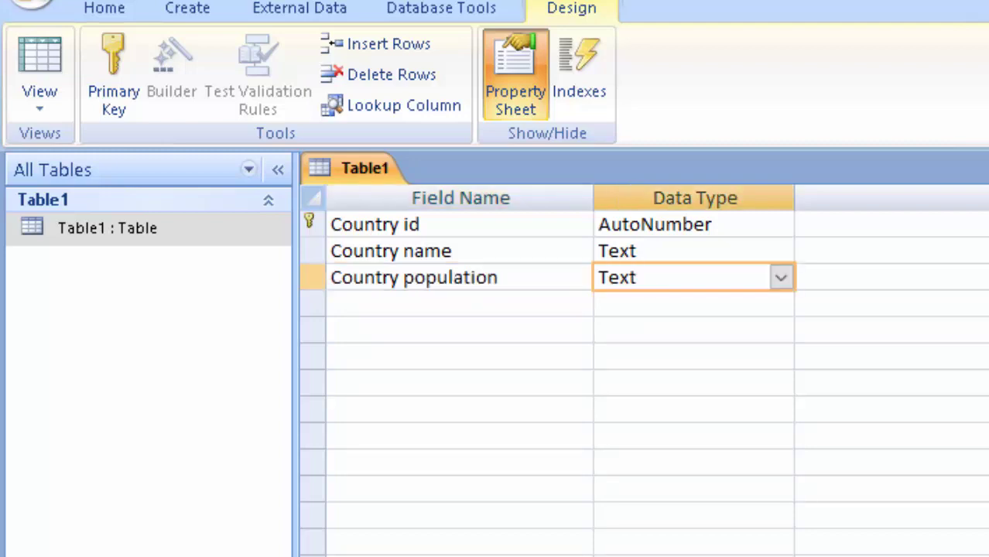
key("Tab")
key("Tab")
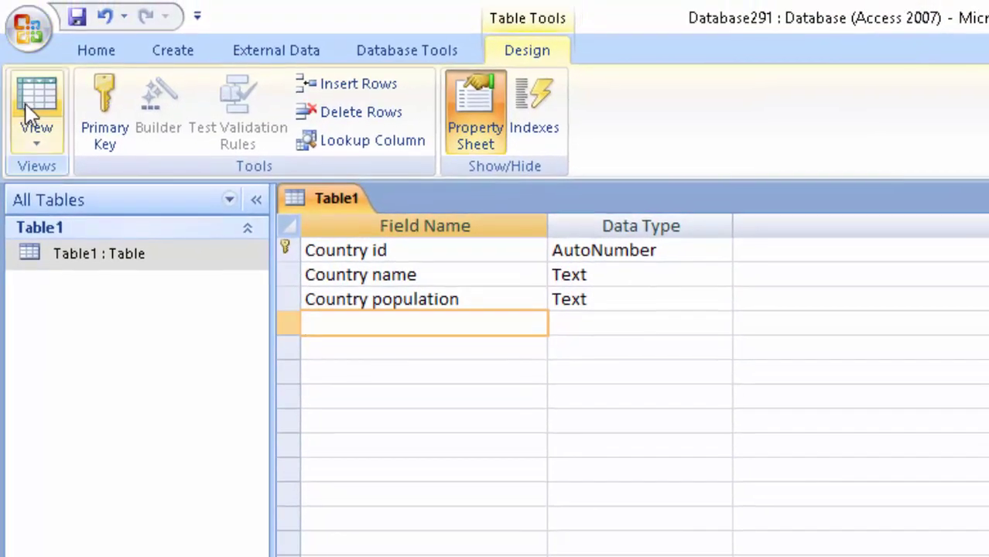
Step: Save Table1, switch to datasheet view and widen the Country name column
left_click(28, 116)
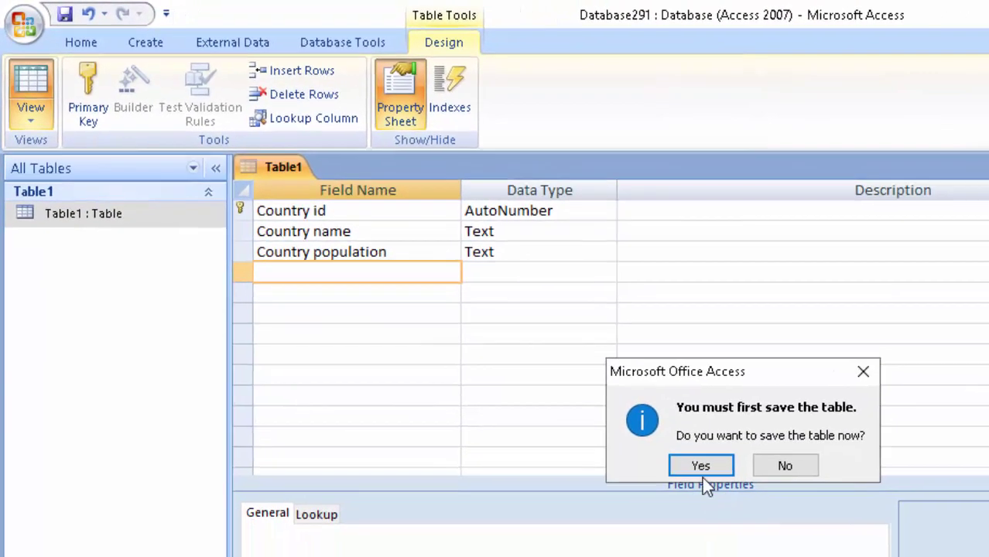
left_click(702, 468)
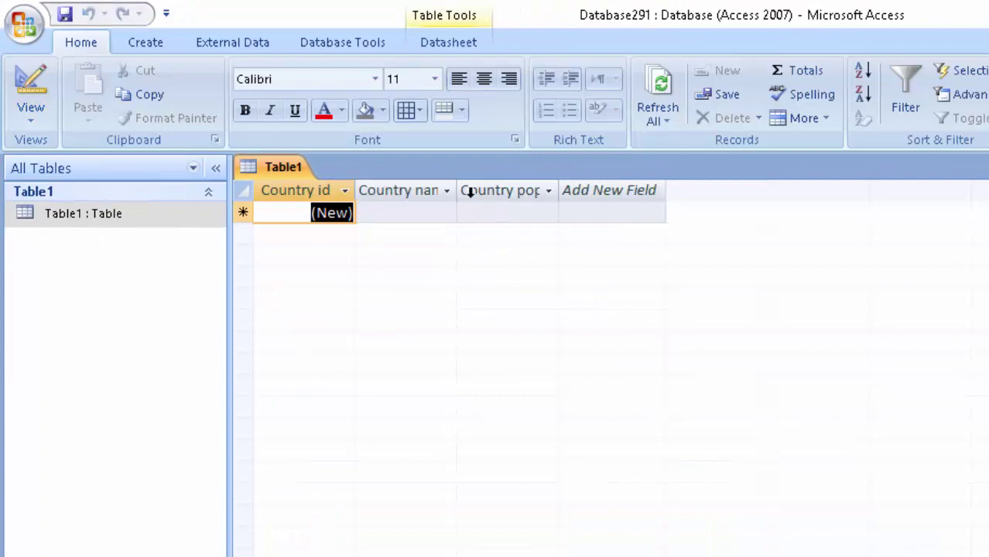
left_click_drag(457, 195, 480, 249)
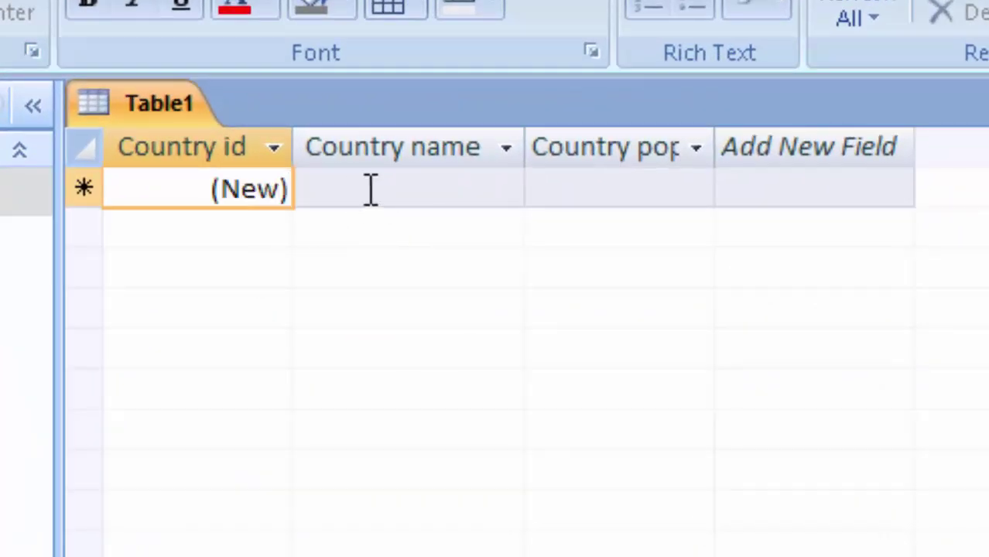
Step: Enter India with population 135000000 as the first record
left_click(371, 189)
type("In")
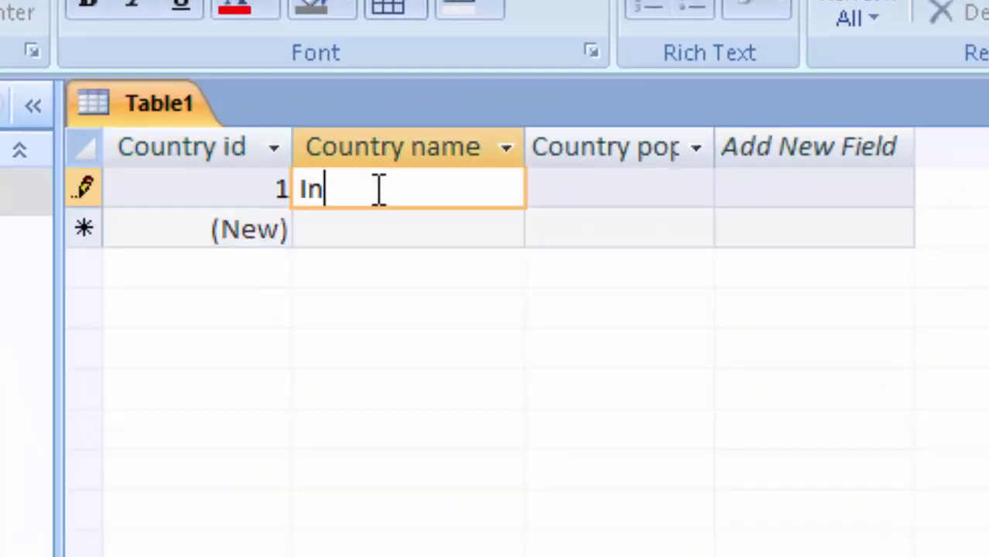
type("dia")
key("Tab")
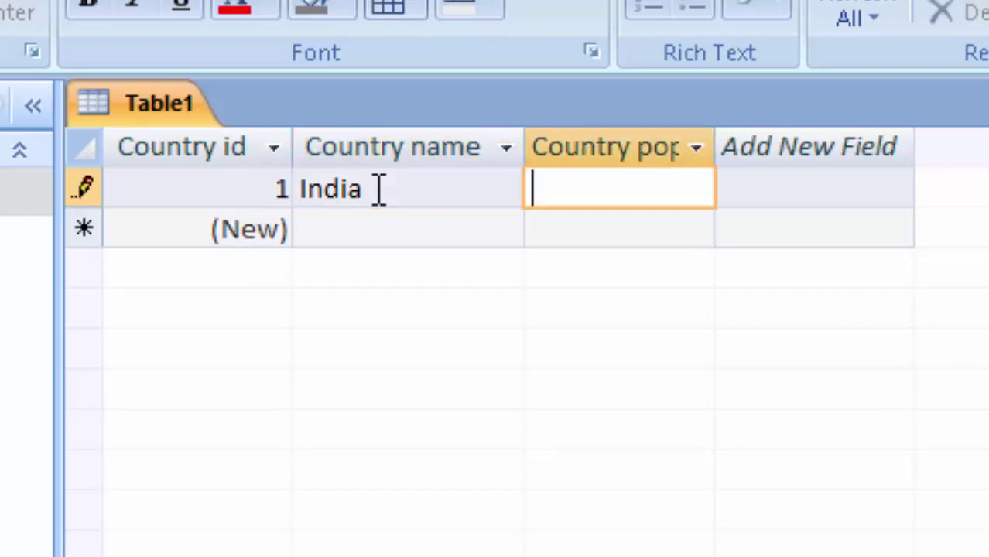
left_click_drag(714, 155, 867, 395)
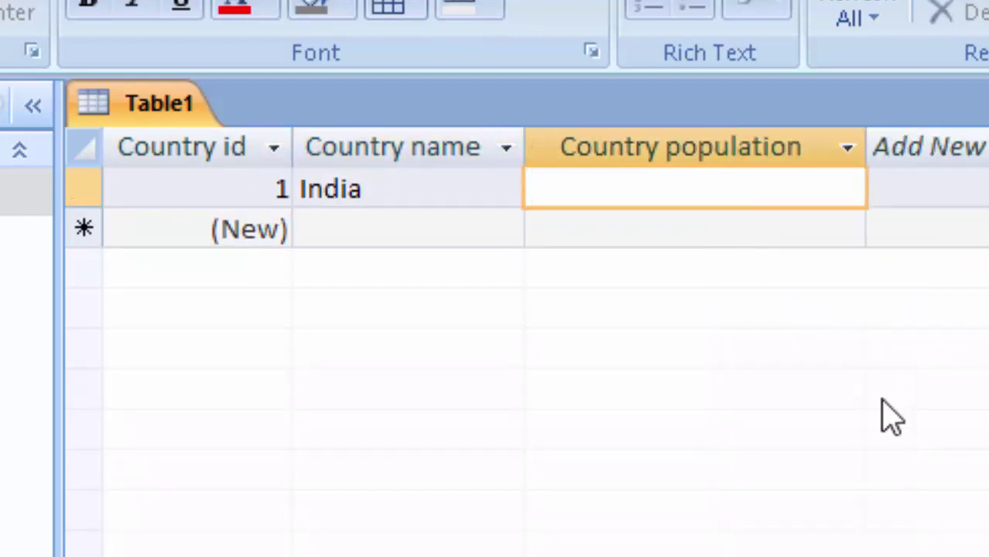
type("1350")
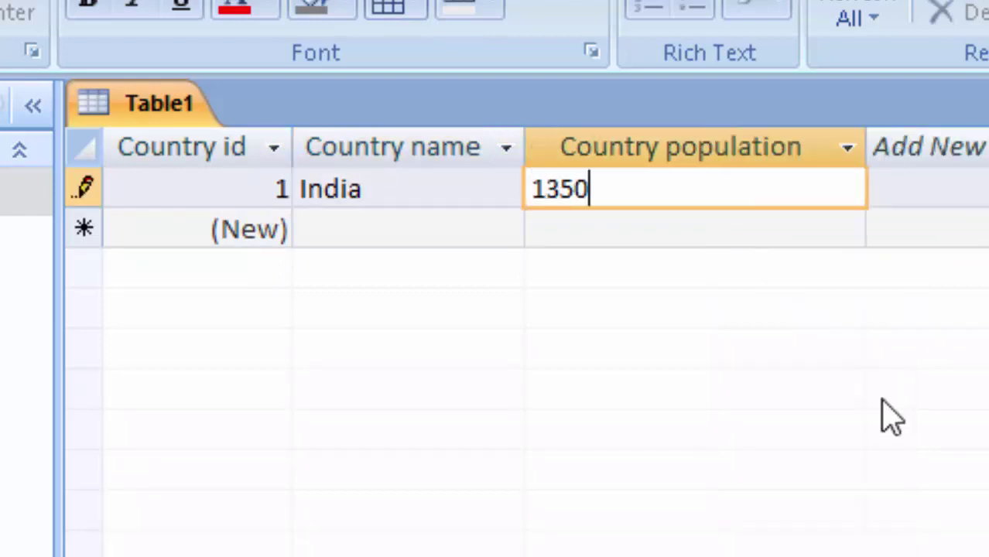
type("0000")
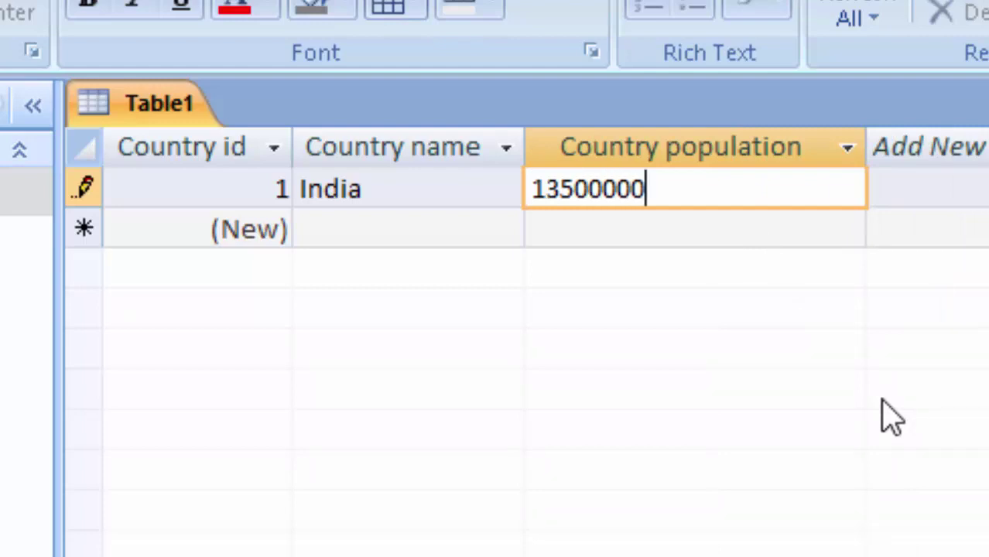
type("0")
left_click(361, 232)
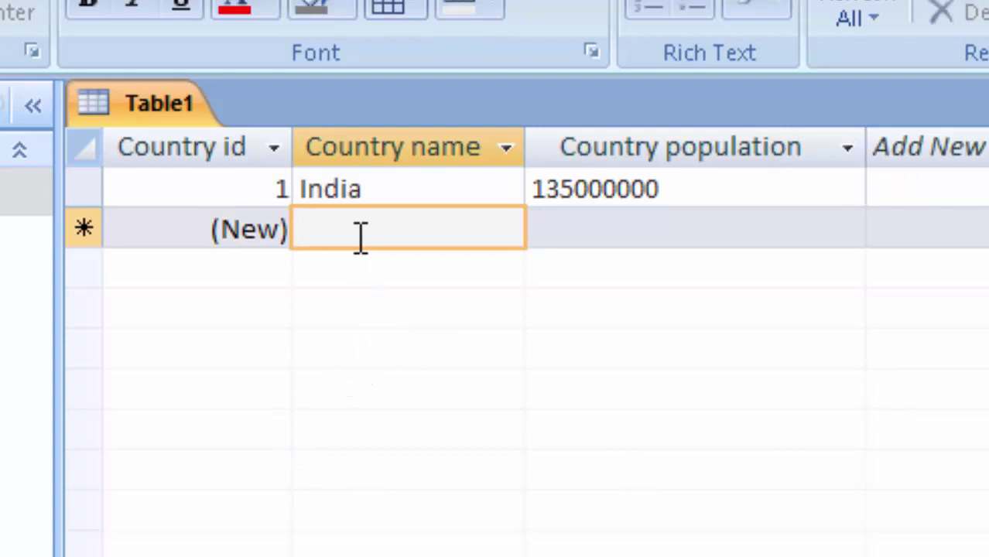
Step: Add America (900000000) and Russia (100000000) to Table1
type("Ameri")
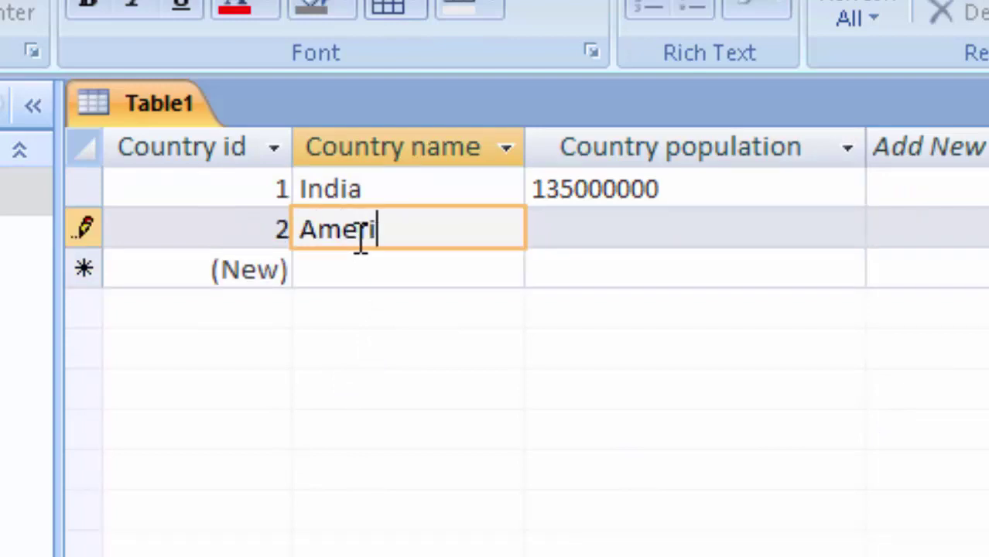
type("ca")
key("Tab")
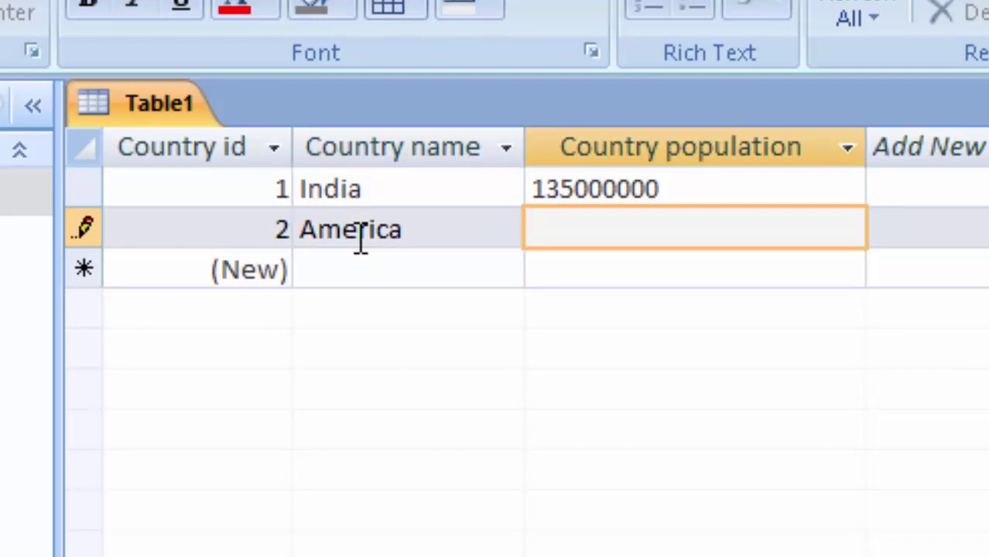
type("90000")
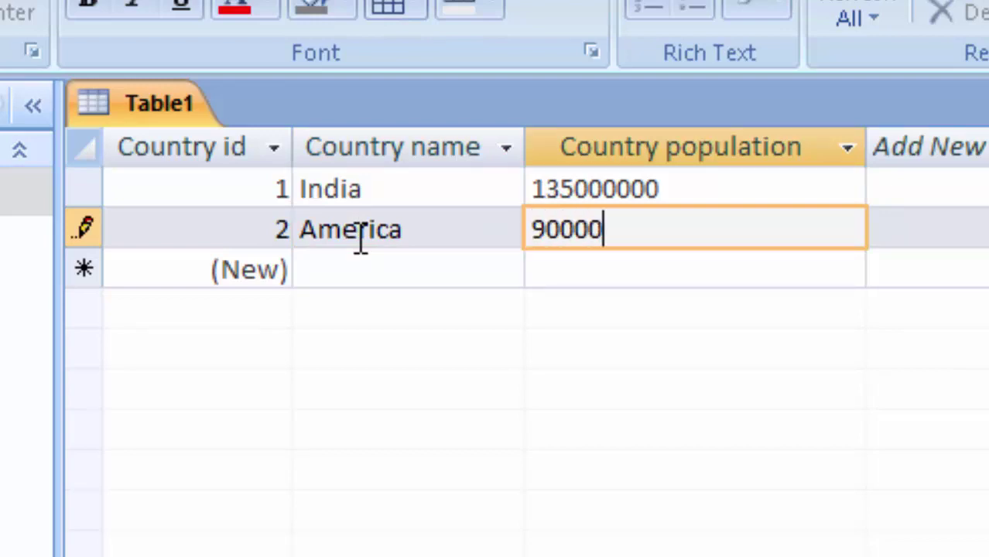
type("000")
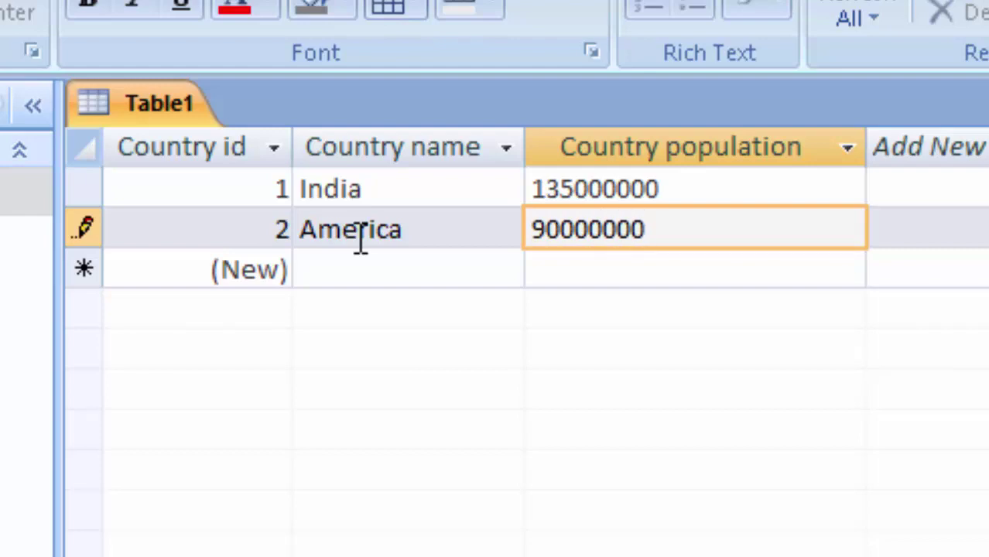
type("0")
key("Tab")
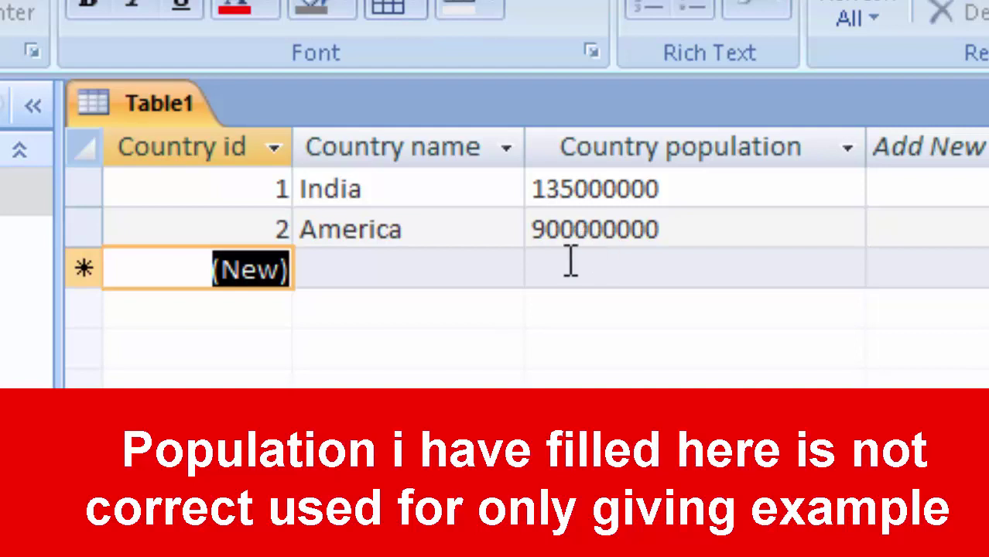
left_click(405, 264)
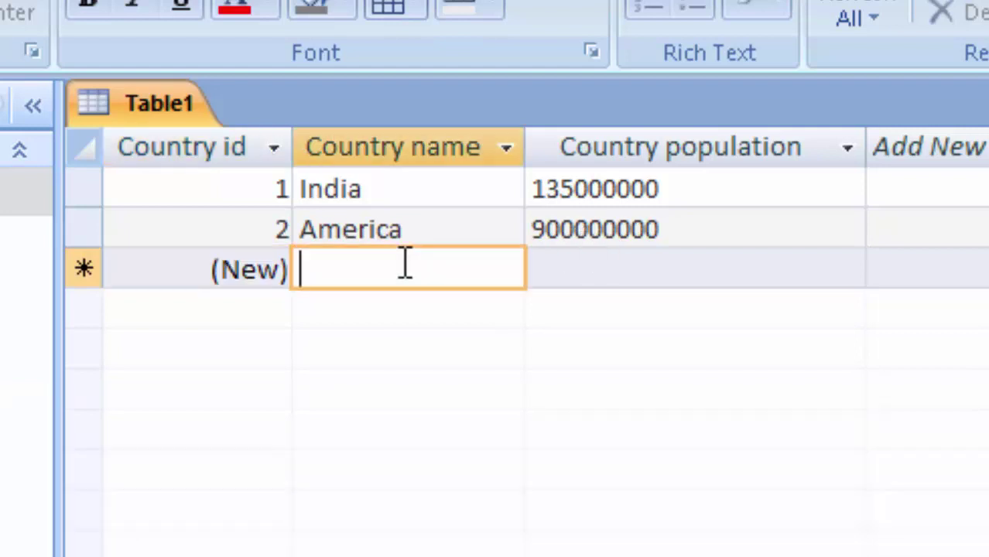
type("Russi")
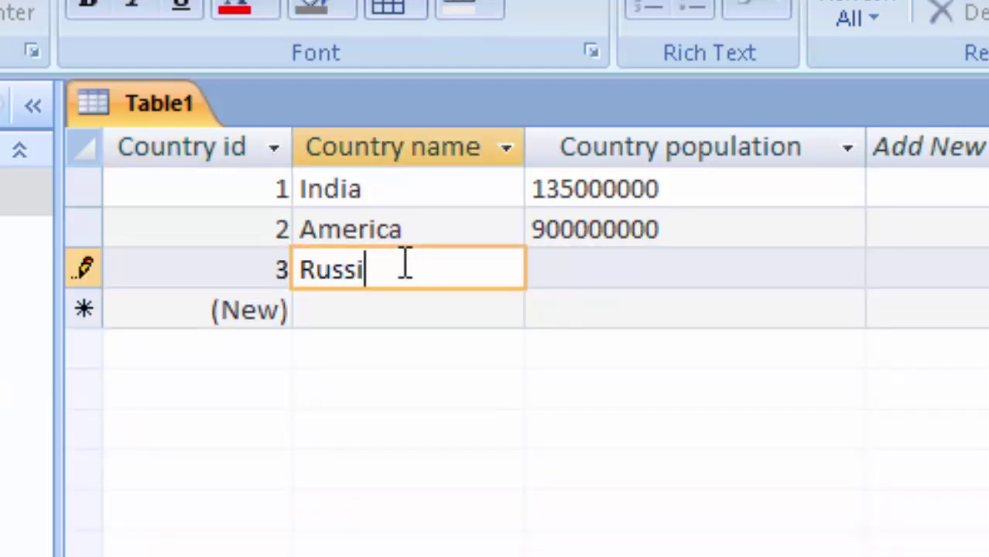
type("a")
key("Tab")
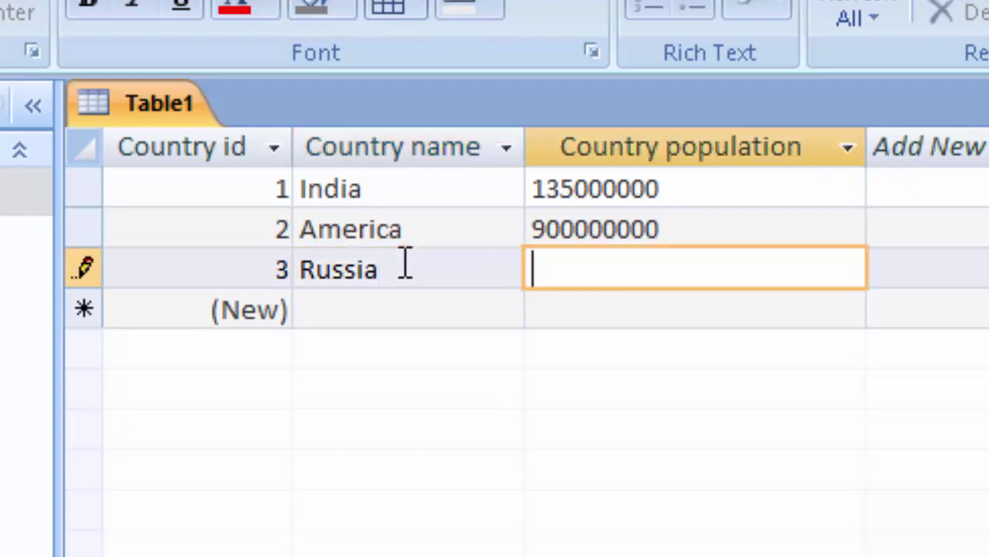
type("100000000")
key("Tab")
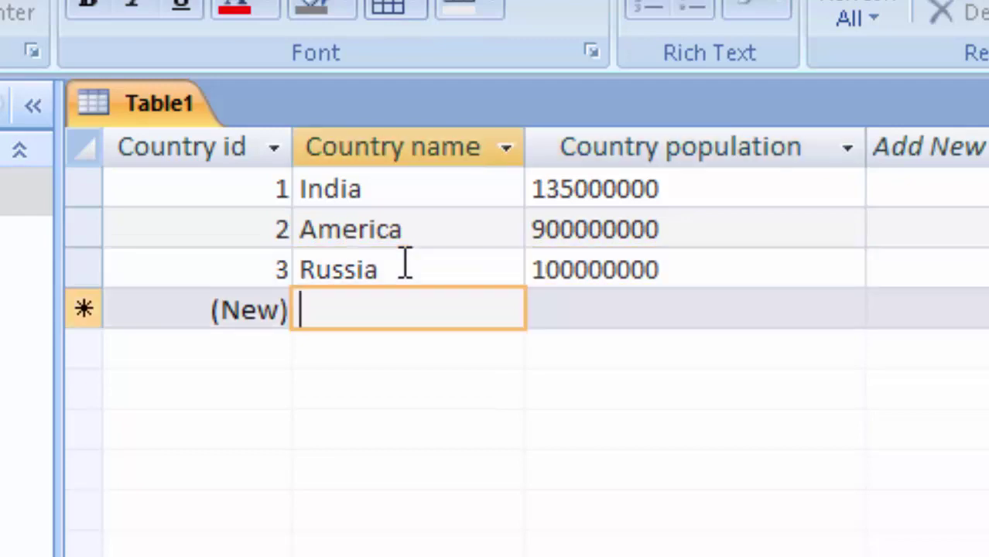
Step: Add Japan (700000000) and Pakistan (750000000) to Table1
type("J")
type("apa")
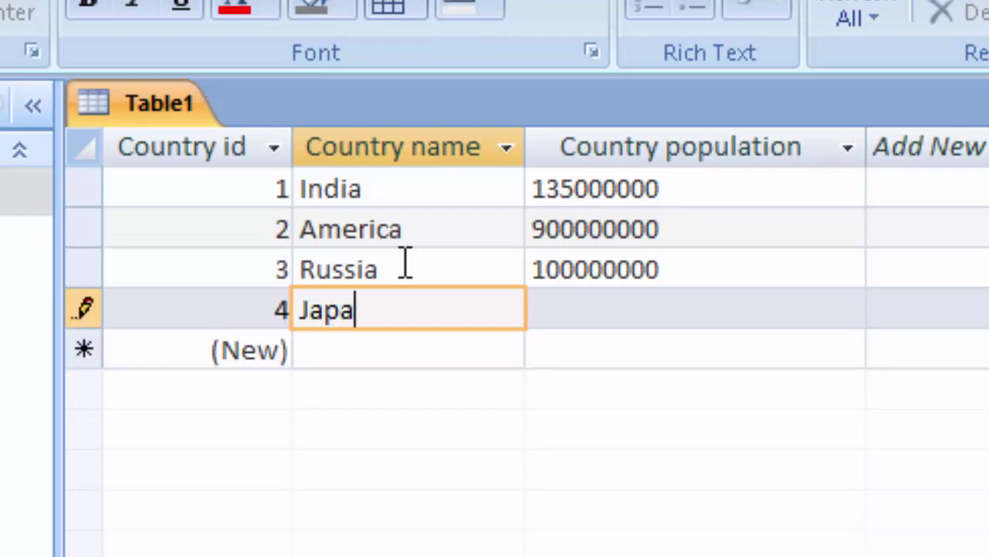
type("n")
key("Tab")
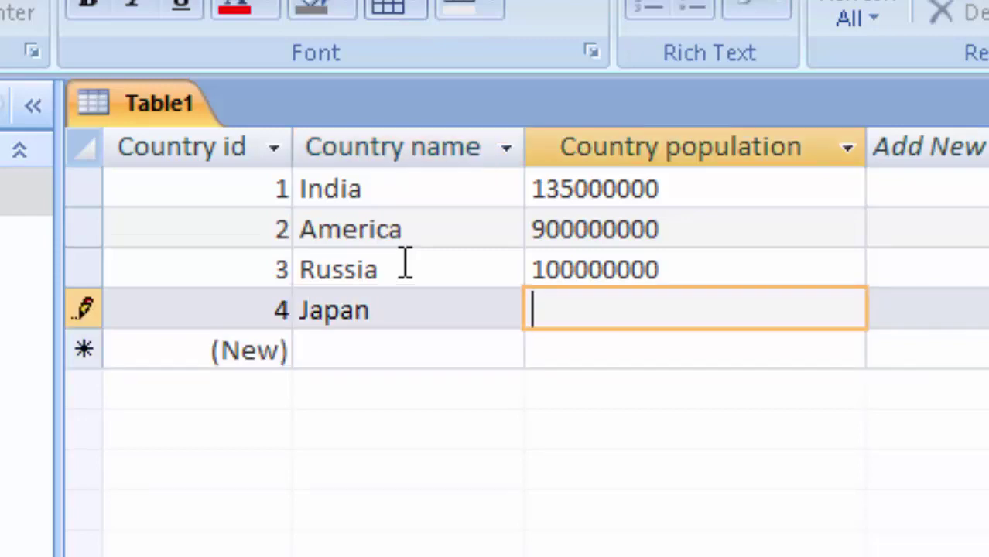
type("1")
key("BackSpace")
type("7000000")
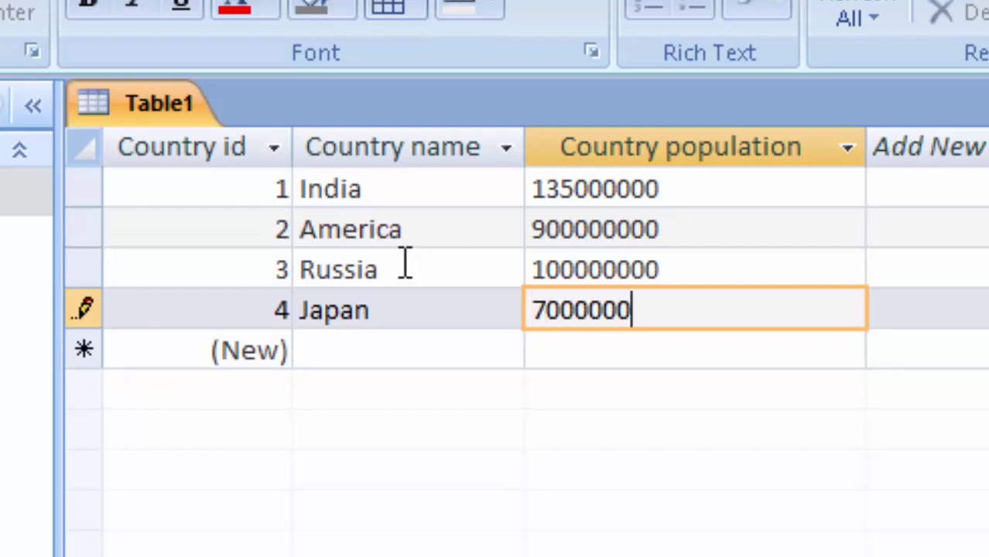
type("00")
key("Return")
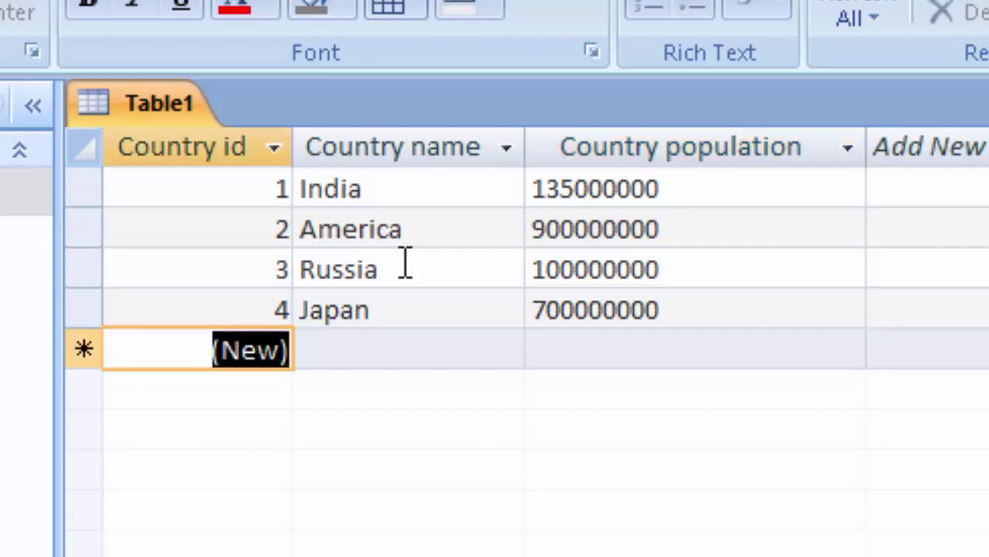
key("Return")
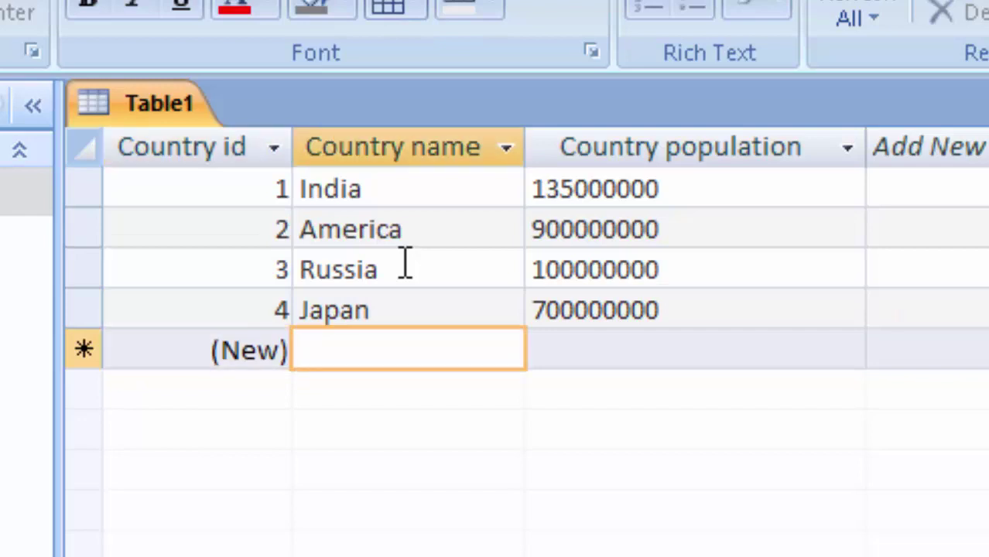
type("Pak")
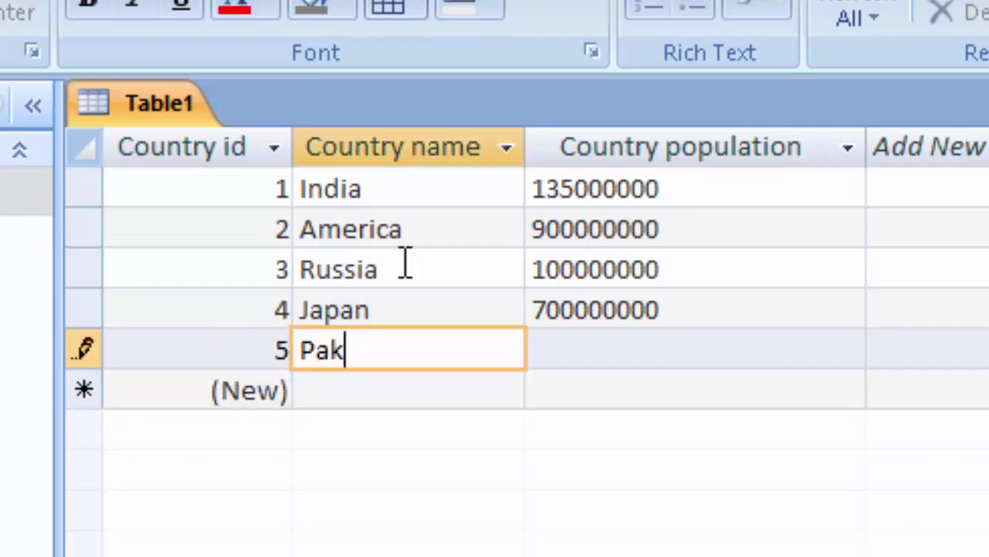
type("istan")
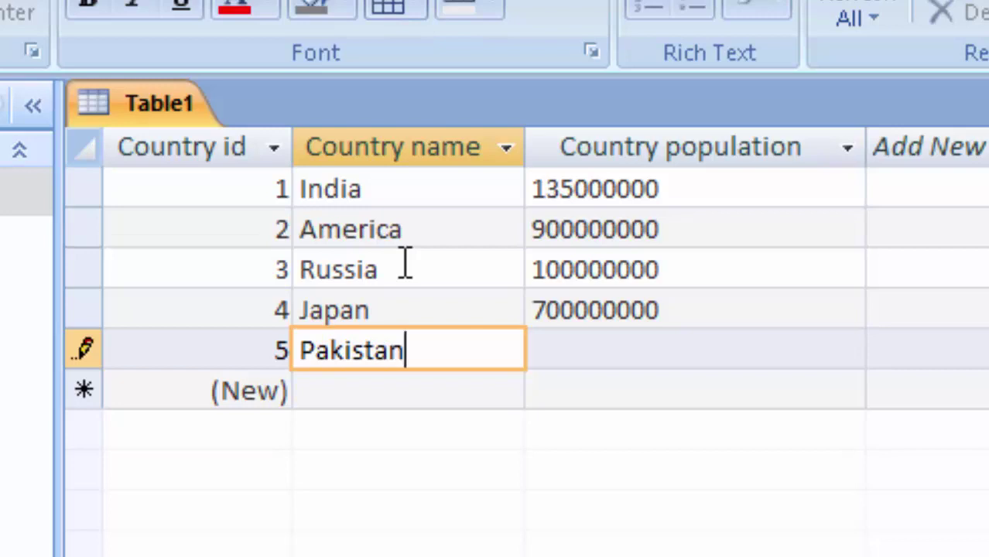
key("Return")
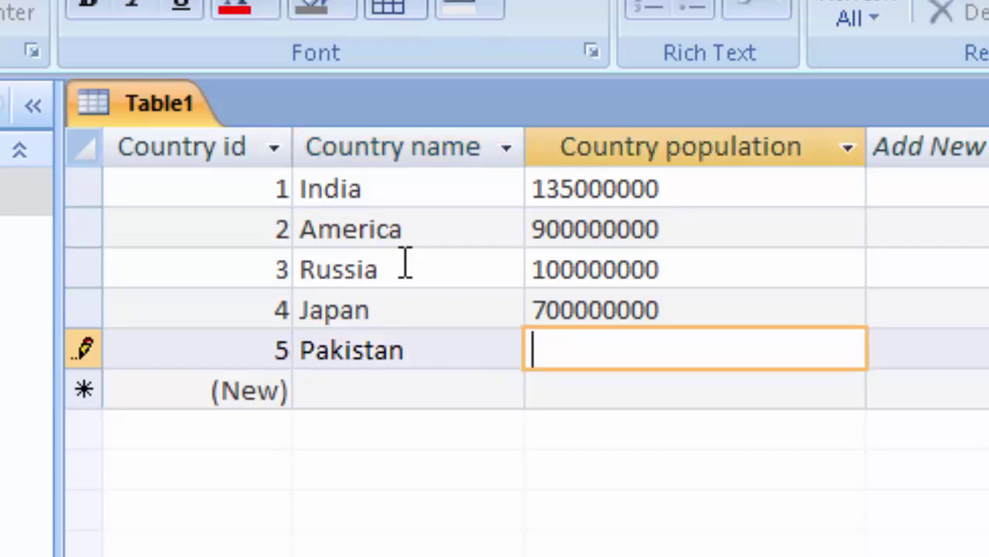
type("75")
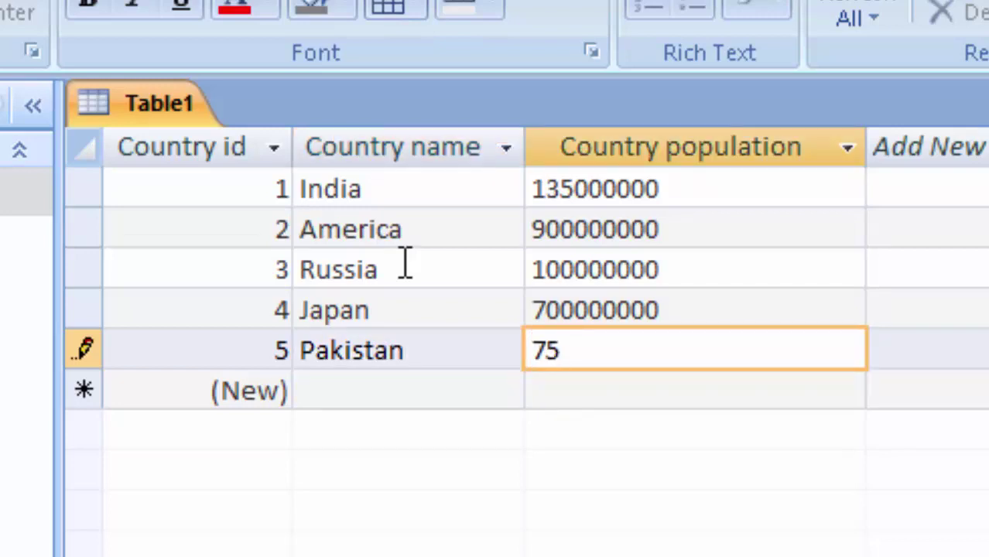
type("000")
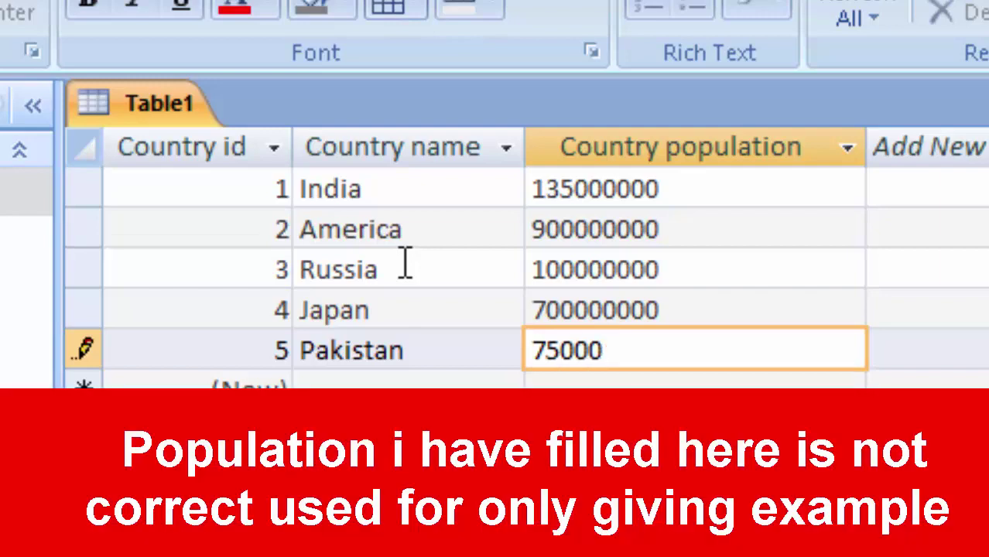
type("000")
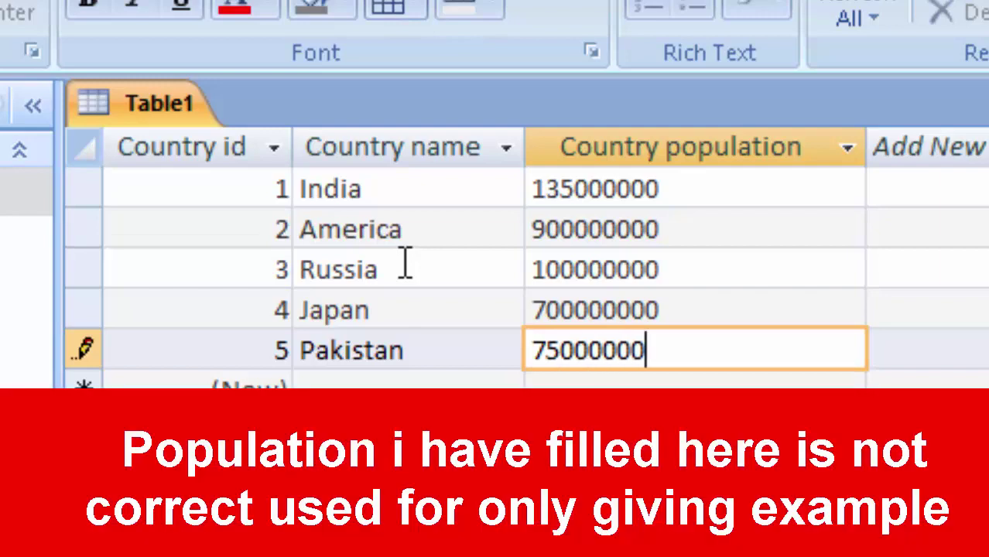
type("0")
key("Tab")
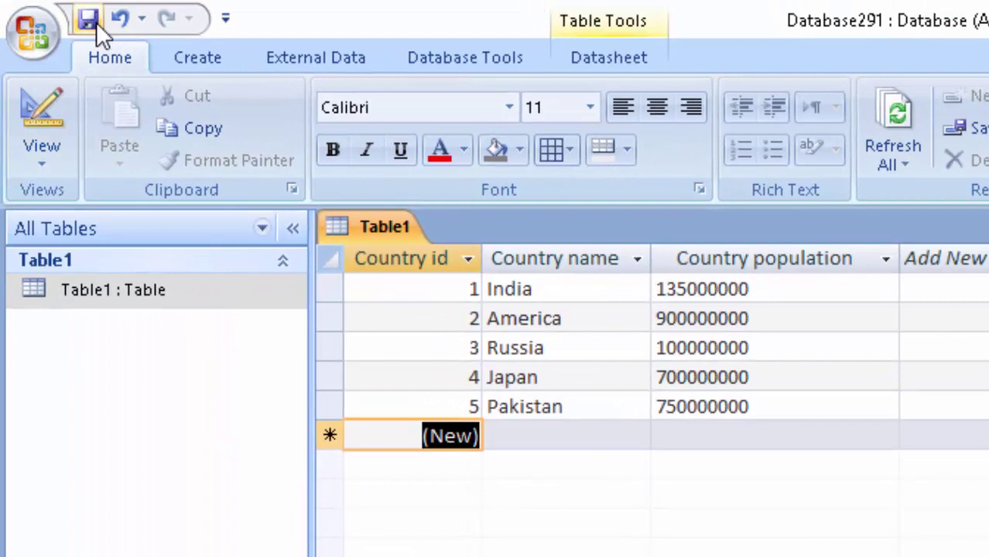
Step: Close Table1, then create a new table saved as Table2 in design view
right_click(380, 223)
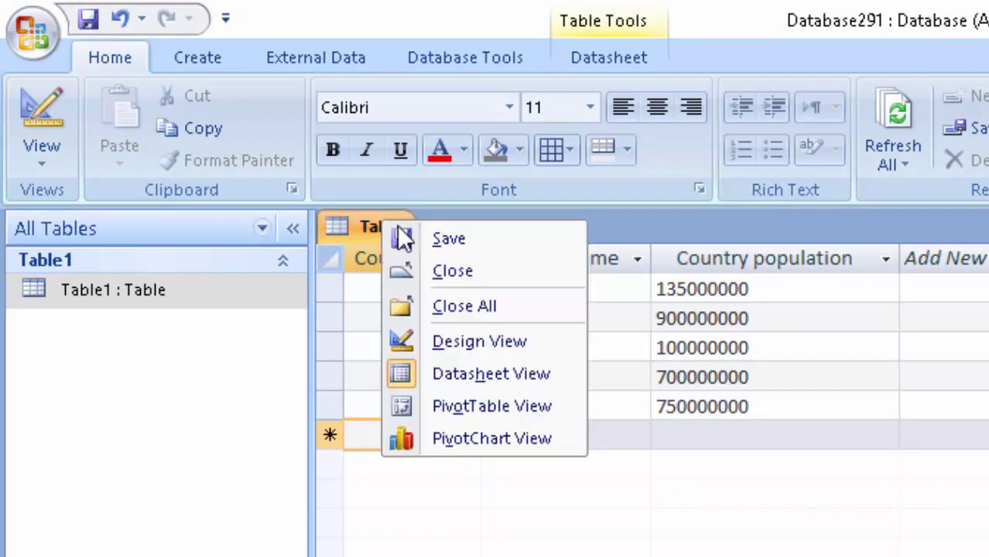
left_click(449, 254)
left_click(122, 36)
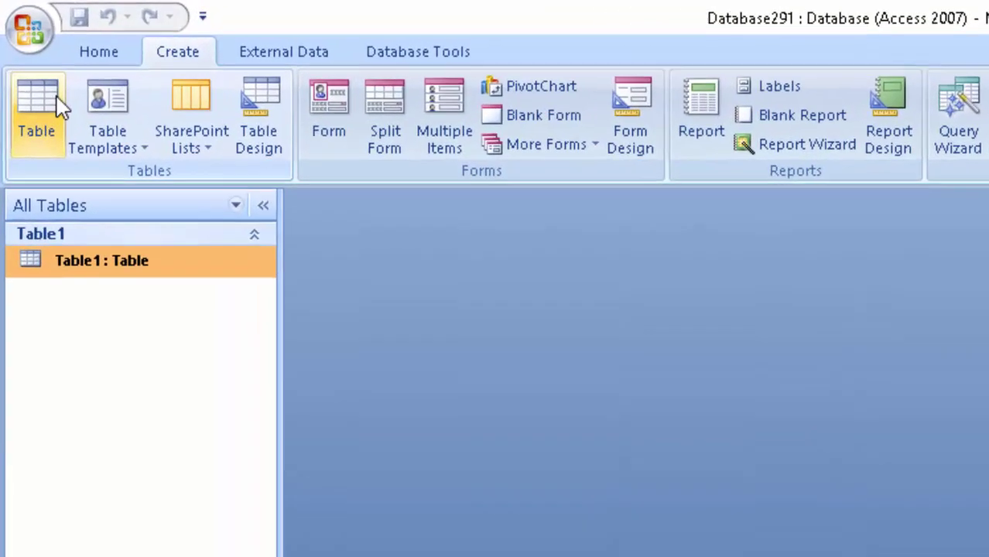
left_click(29, 91)
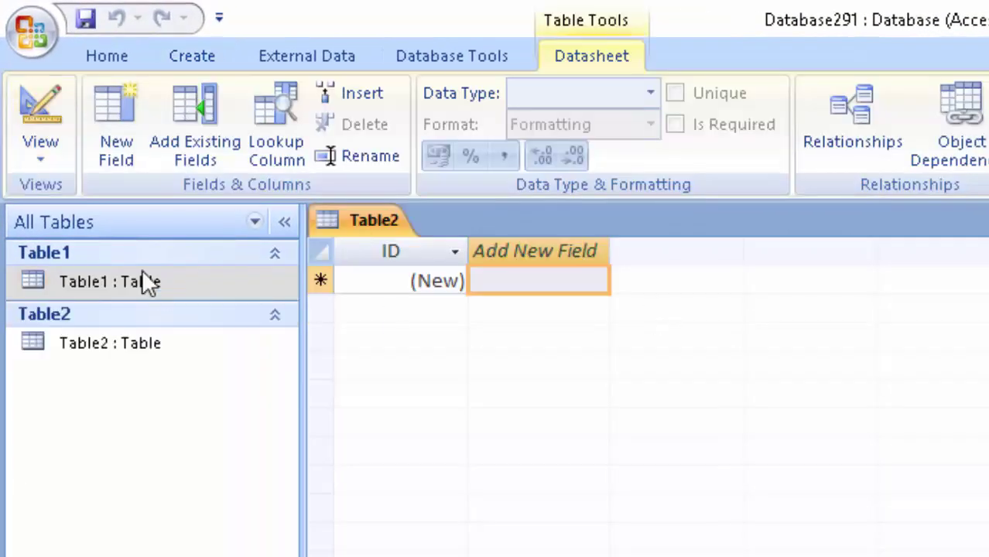
left_click(23, 110)
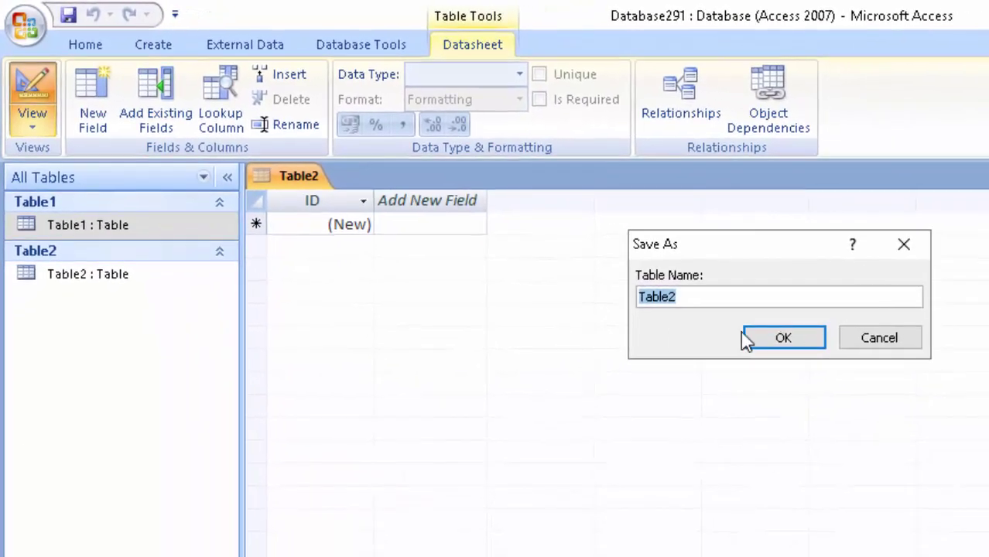
left_click(776, 341)
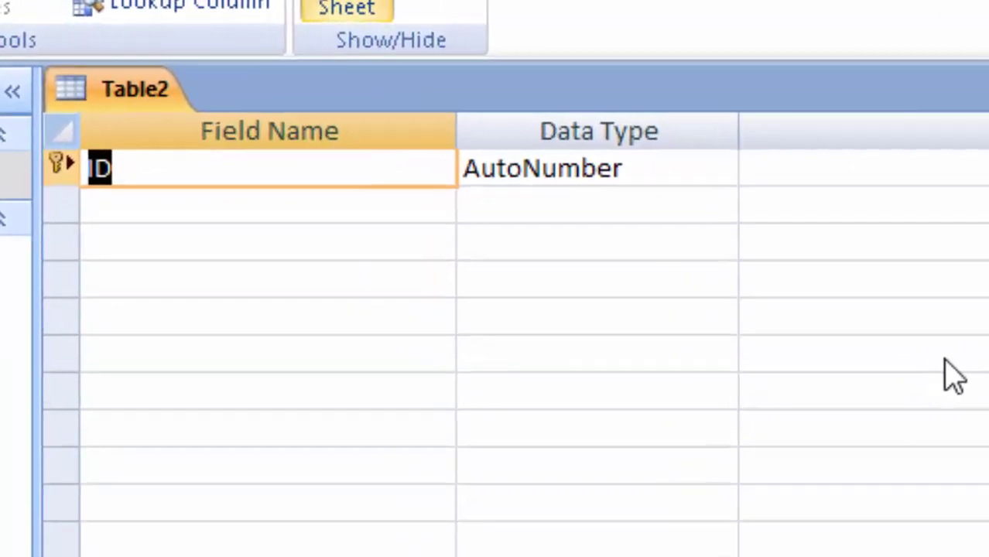
Step: Rename Table2's key field to Capital id with the Number data type
key("BackSpace")
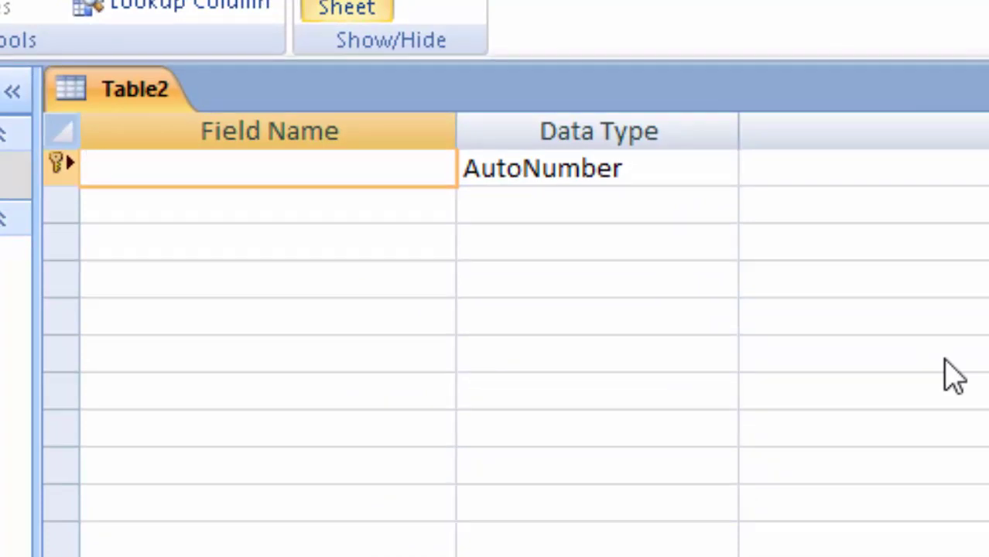
type("Capit")
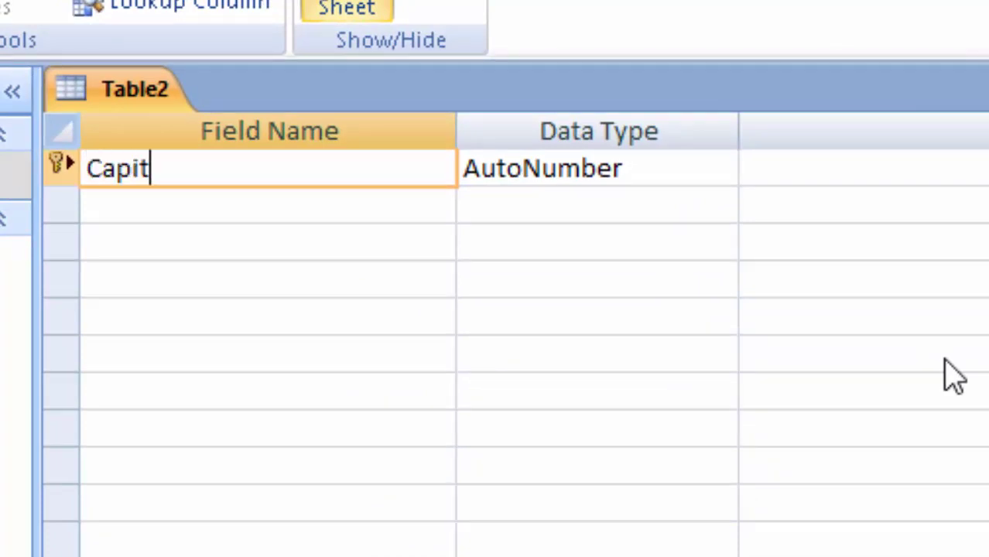
type("al id")
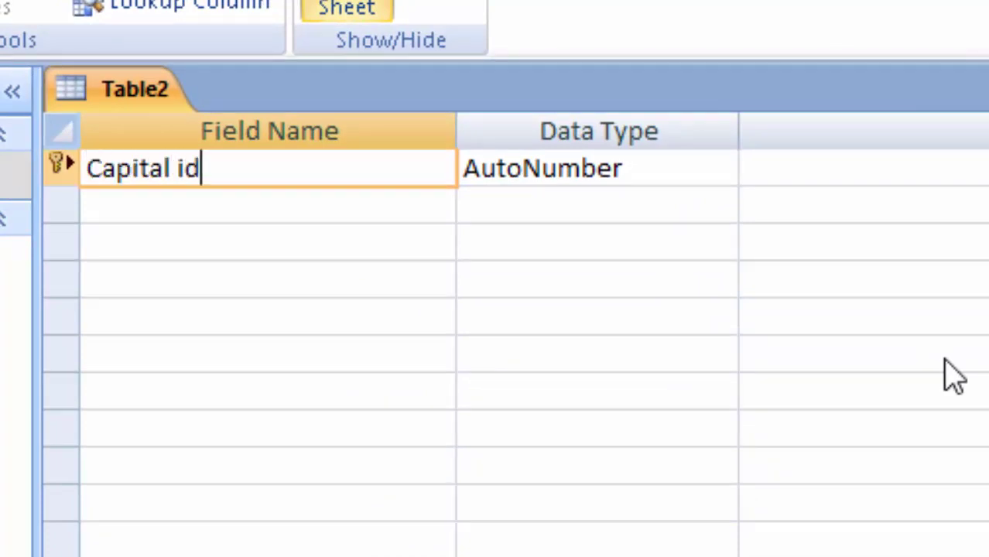
left_click(650, 168)
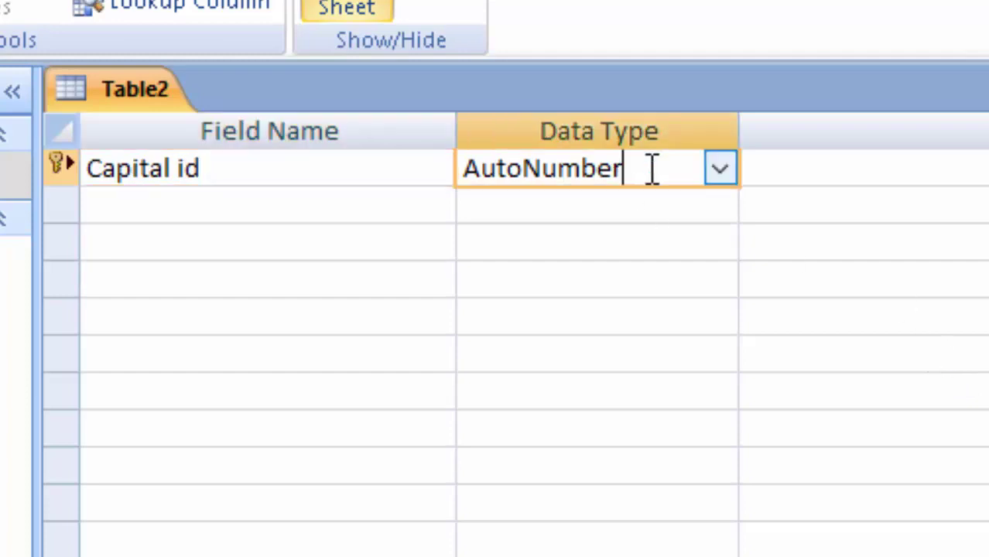
left_click(708, 179)
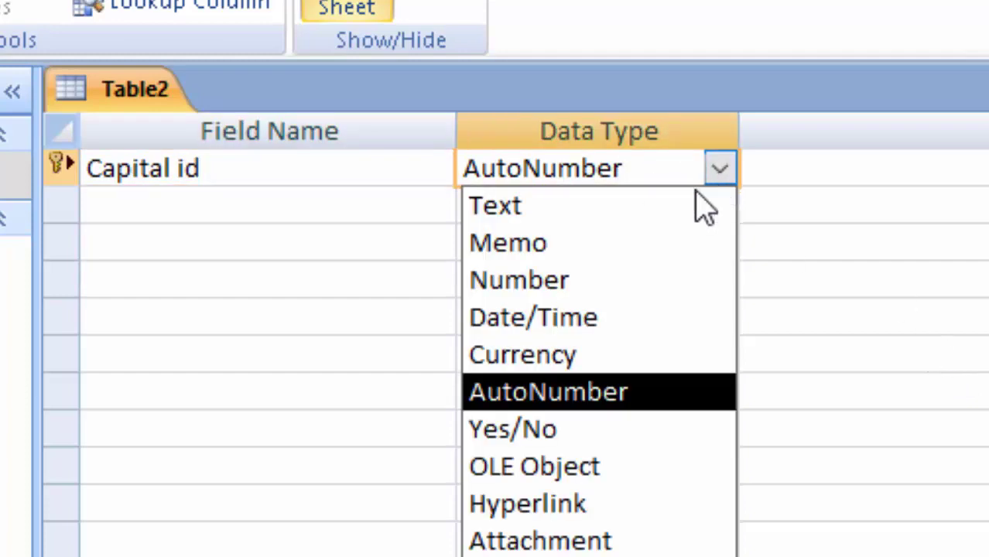
left_click(636, 280)
Step: Add a second field, Country id, with the Number data type
left_click(101, 200)
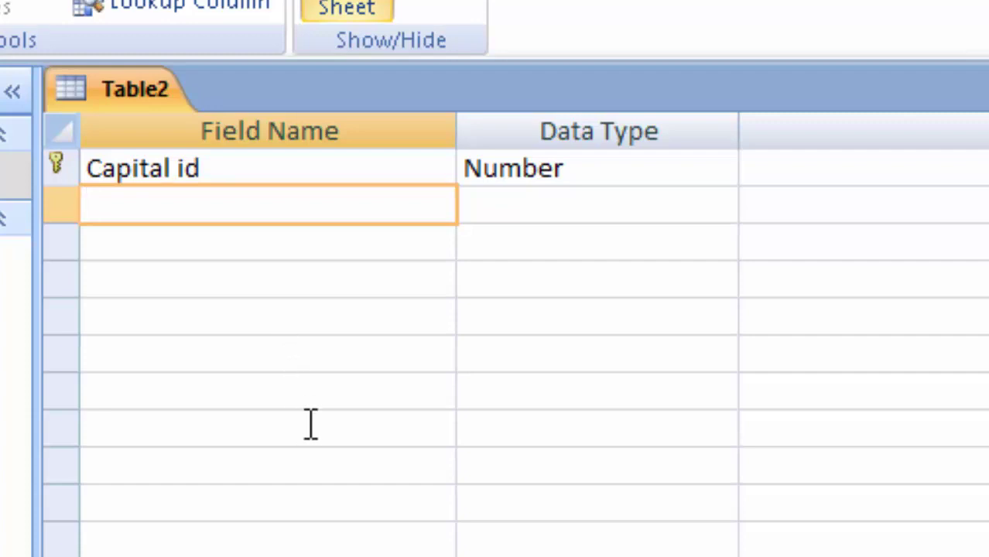
type("Coun")
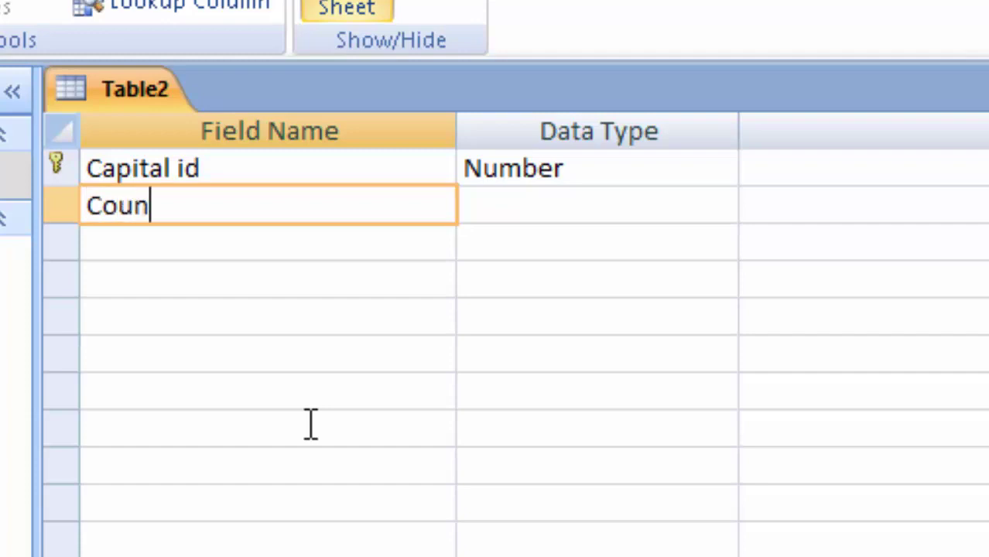
type("try i")
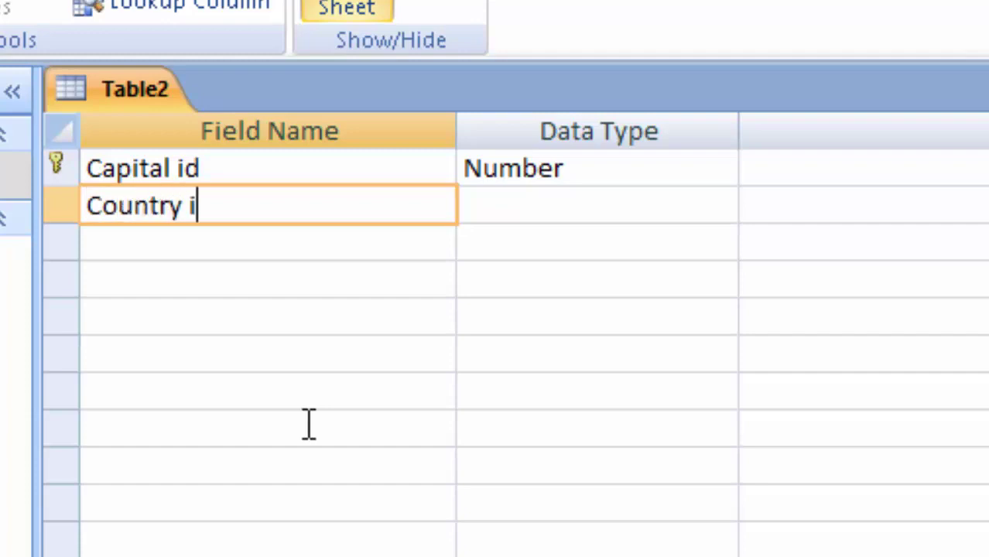
type("d")
left_click(546, 214)
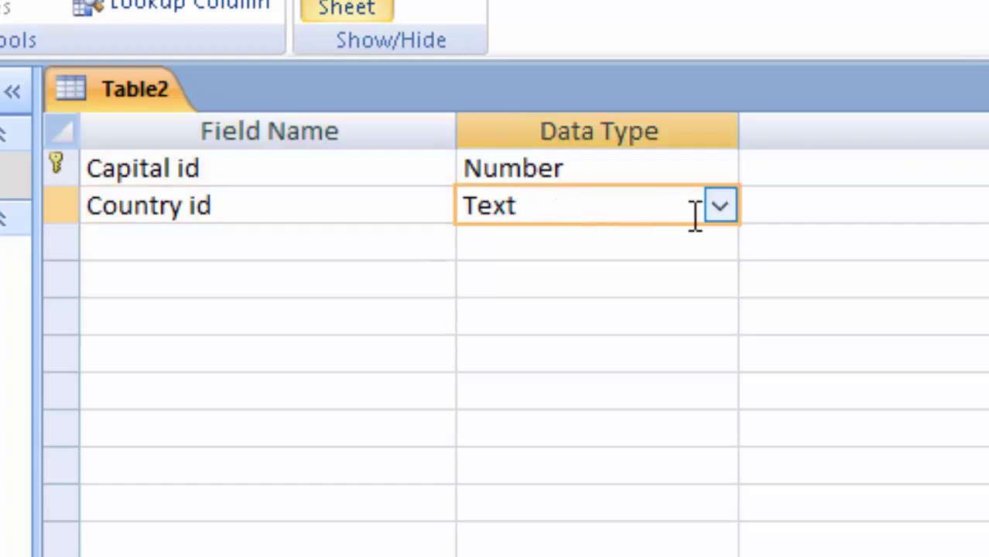
left_click(720, 208)
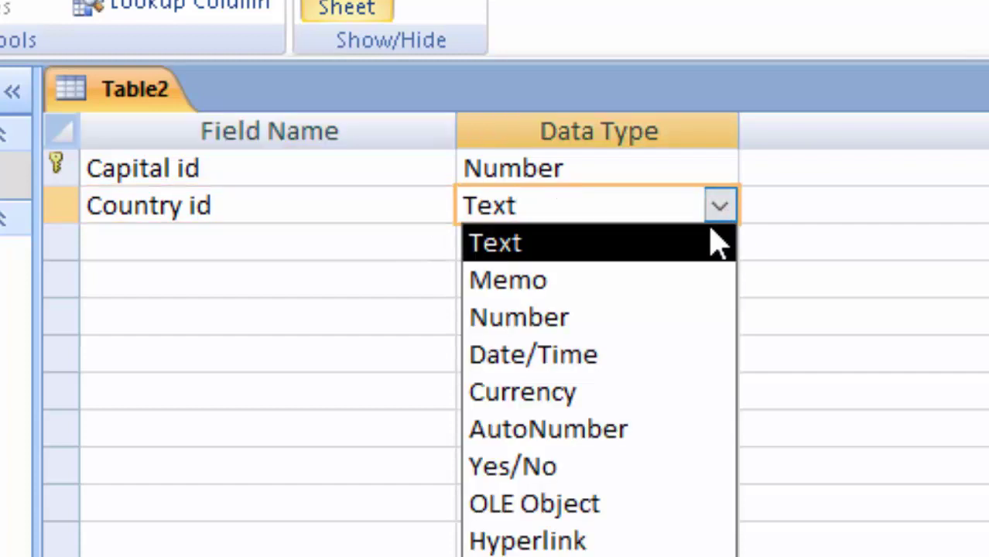
left_click(685, 329)
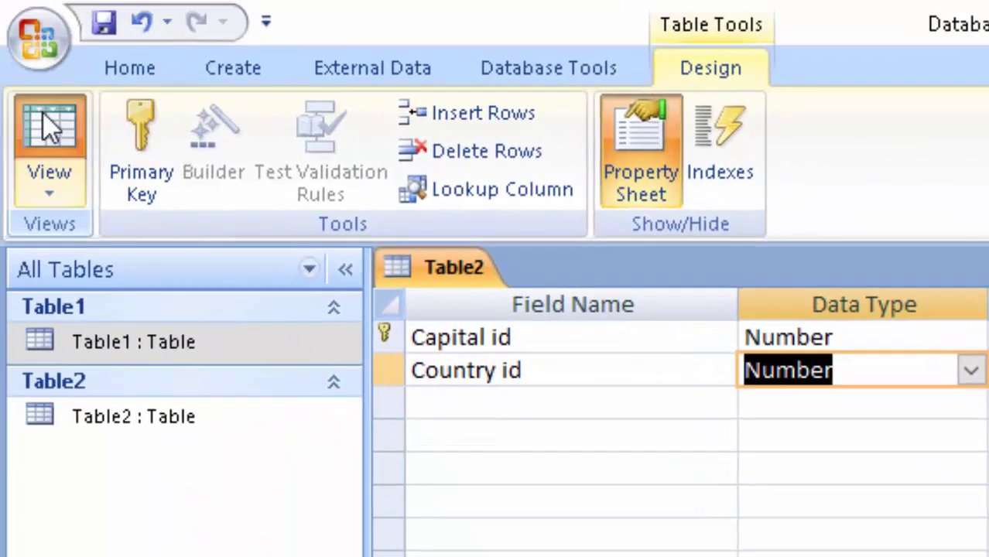
Step: Open Table1, check its design and datasheet, then open Table2's empty datasheet
double_click(188, 342)
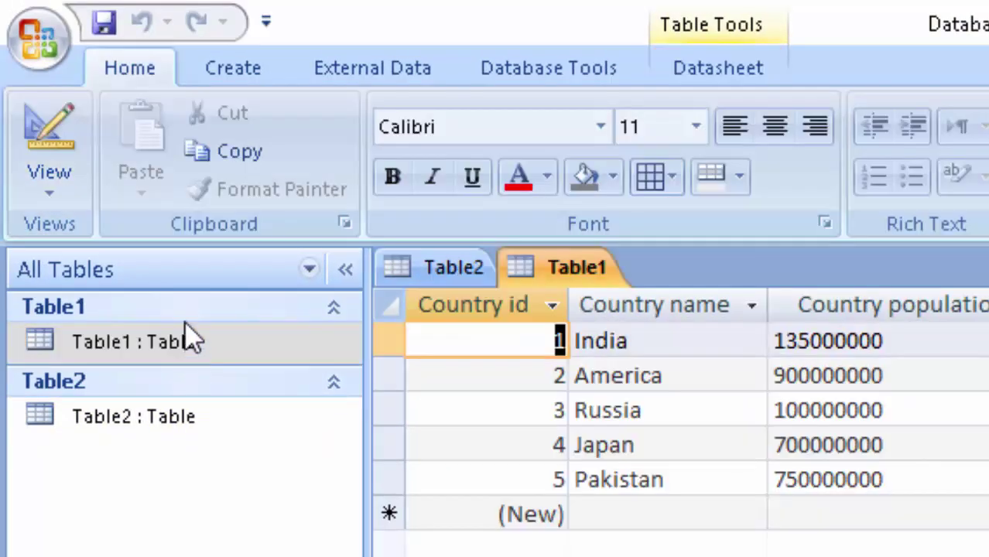
left_click(74, 167)
left_click(94, 472)
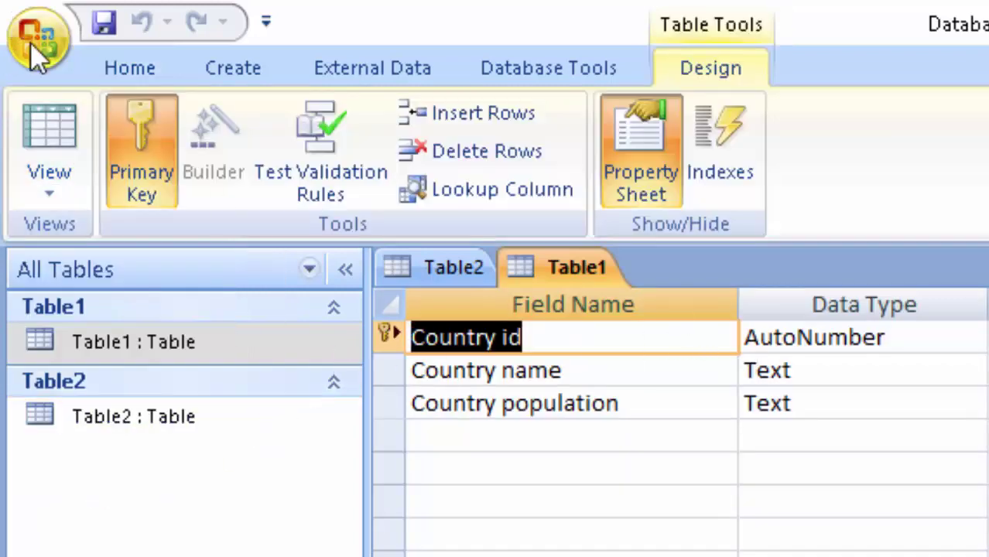
left_click(59, 124)
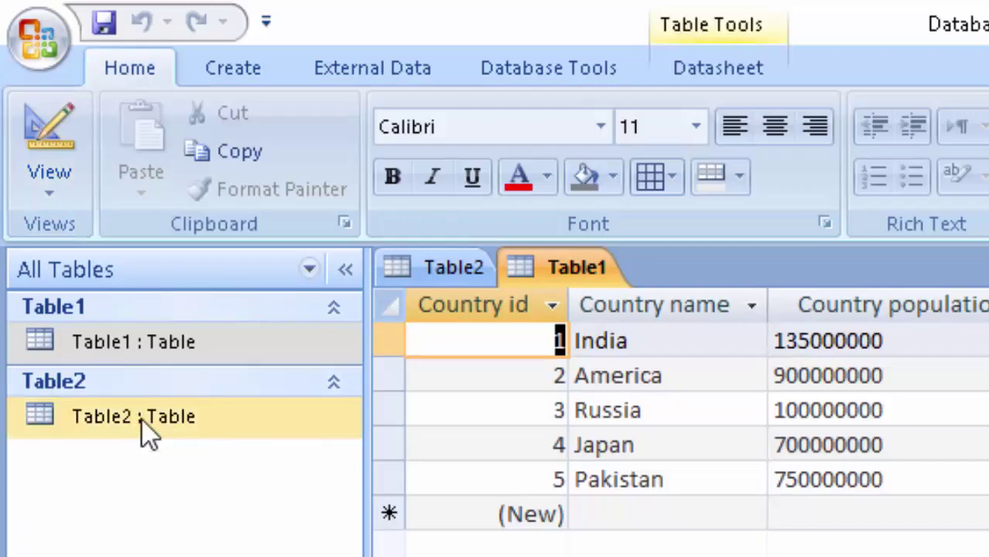
left_click(142, 420)
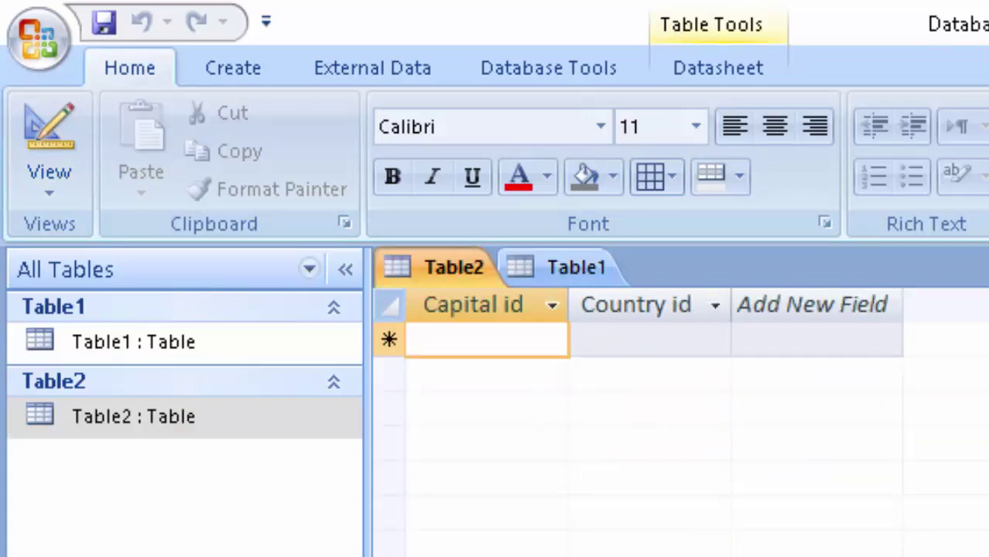
Step: Enter Table2 records 1001 with Country id 1 and 1002 with Country id 2
type("1001")
key("Tab")
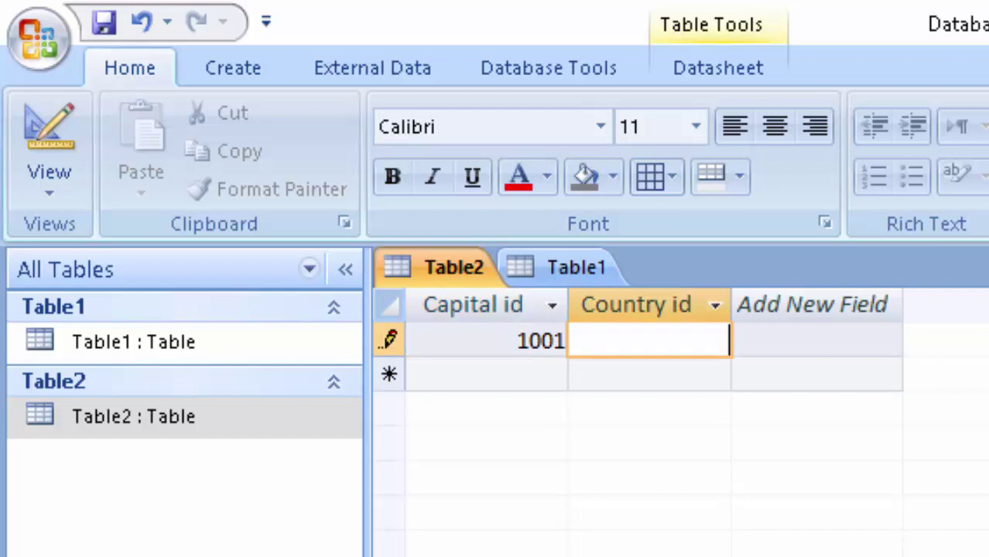
key("Tab")
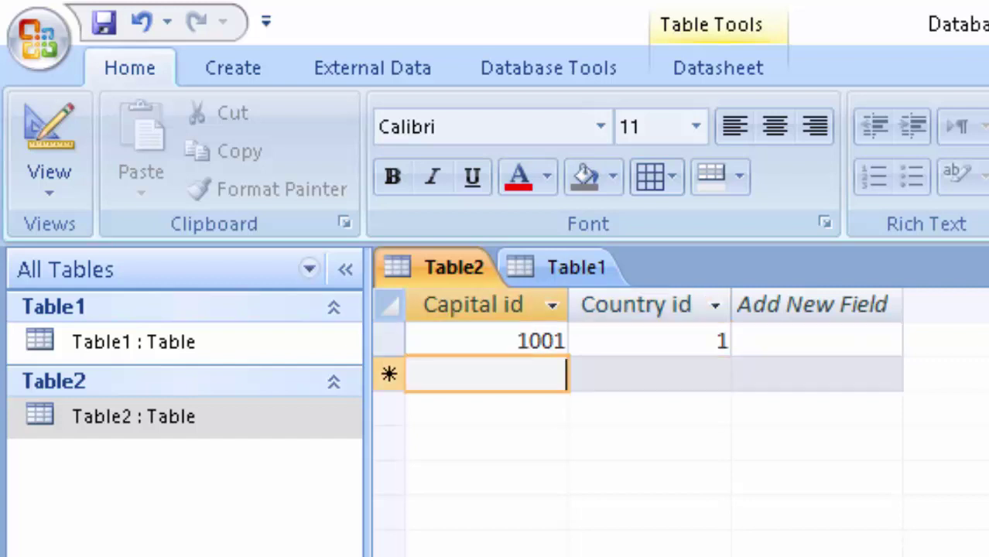
type("1002")
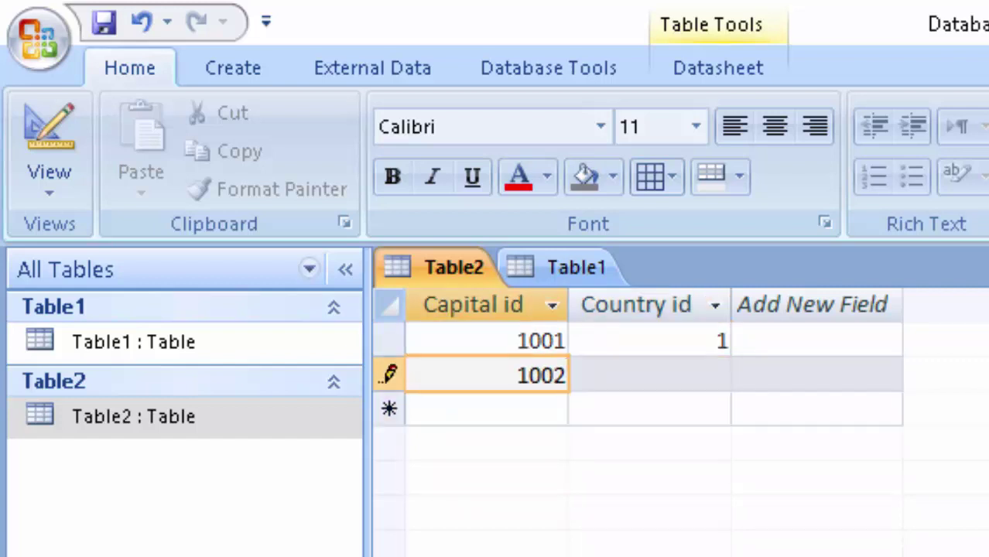
key("Tab")
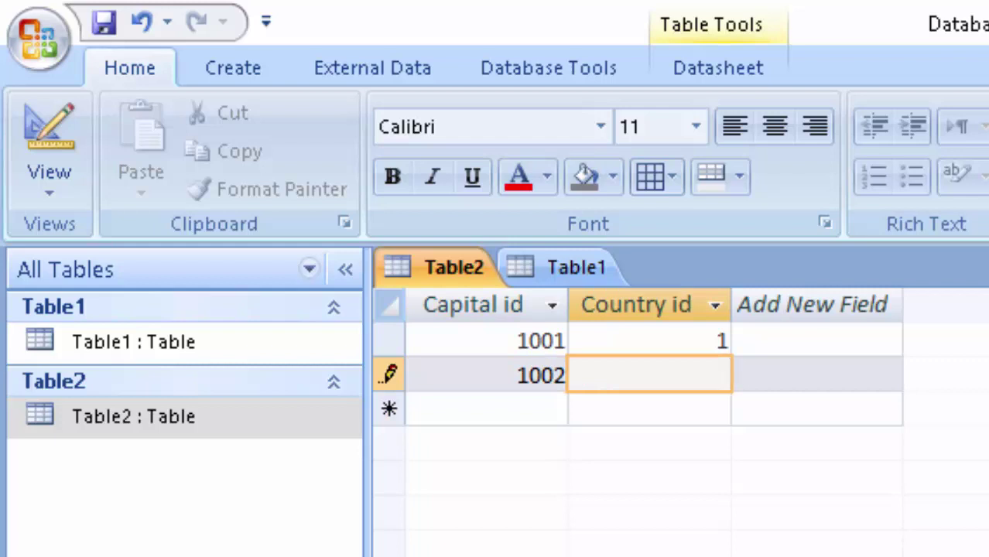
type("2")
key("Tab")
Step: Enter records 1003 with Country id 3 and 1004 with Country id 4
type("1")
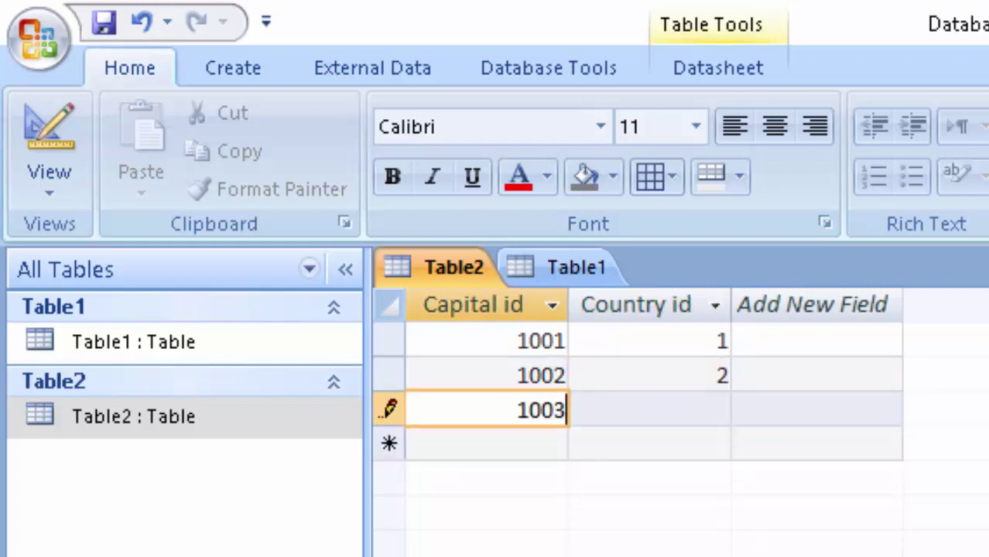
key("Tab")
type("3")
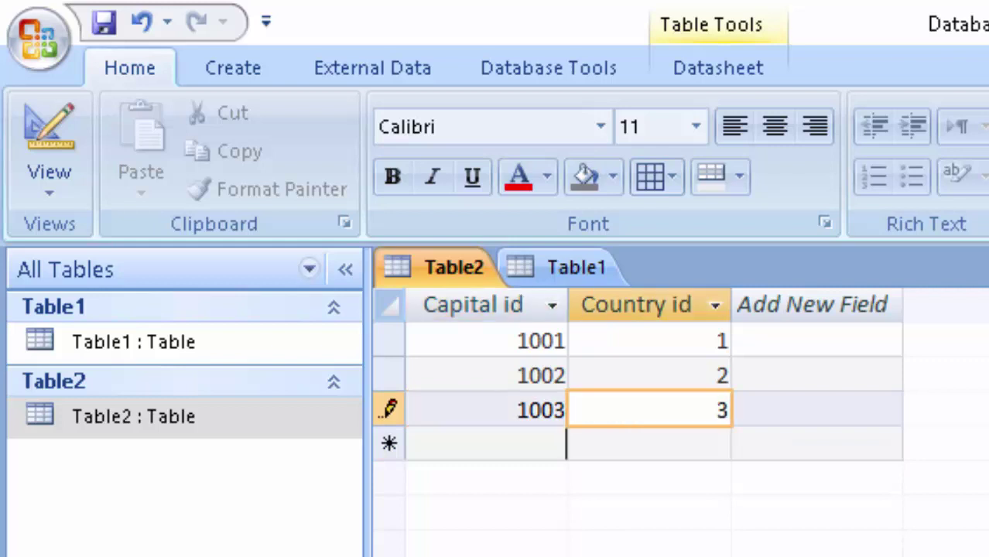
key("Tab")
type("1")
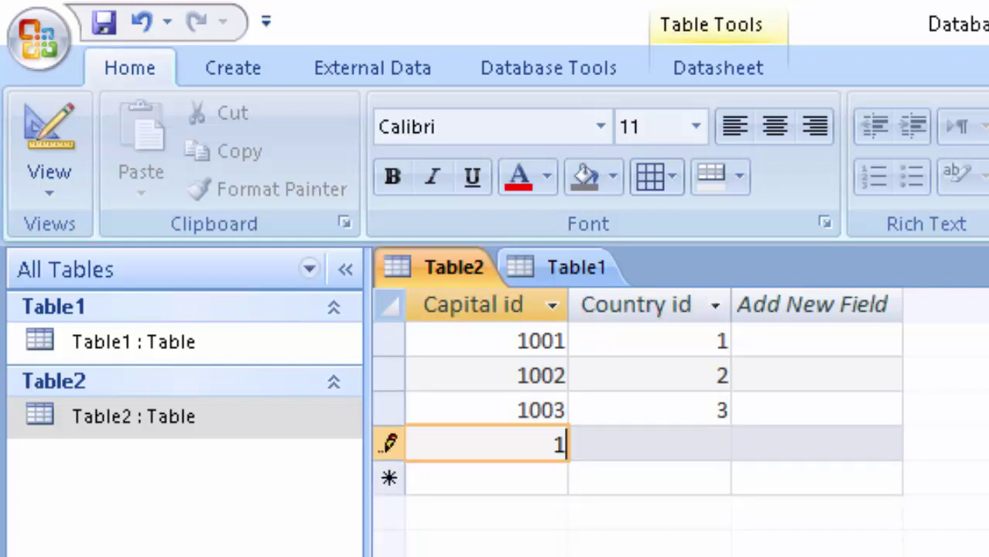
key("Tab")
type("4")
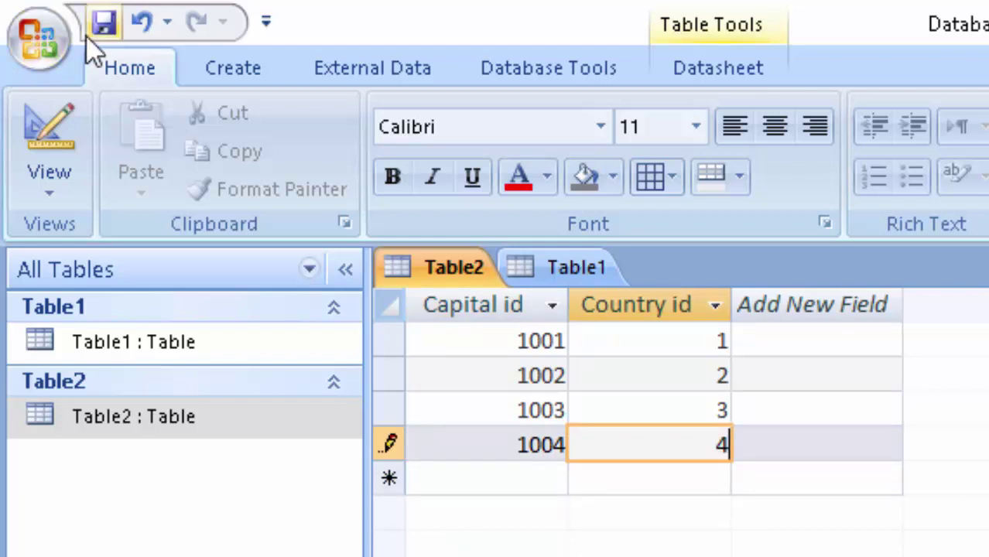
left_click(103, 21)
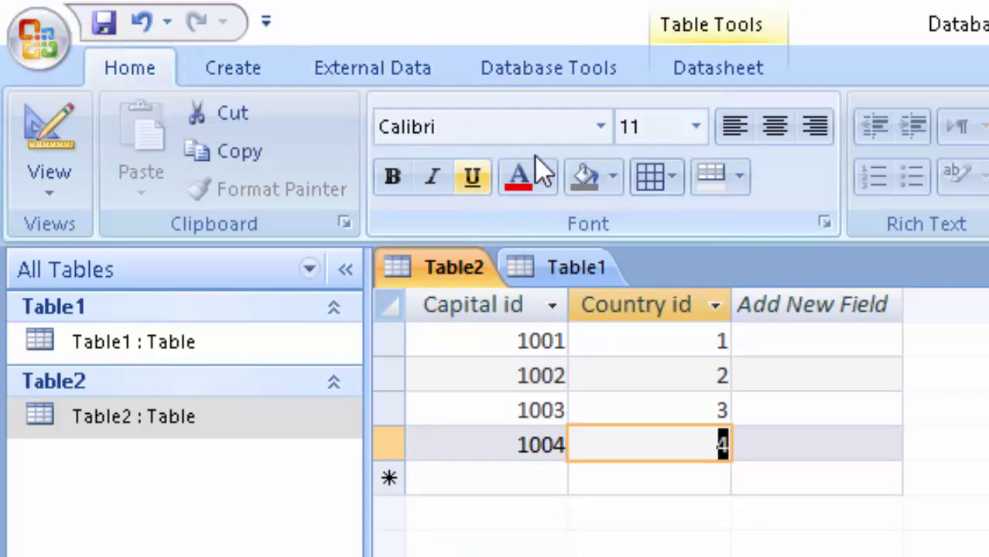
Step: Close the open Table1 and Table2 tabs
right_click(565, 266)
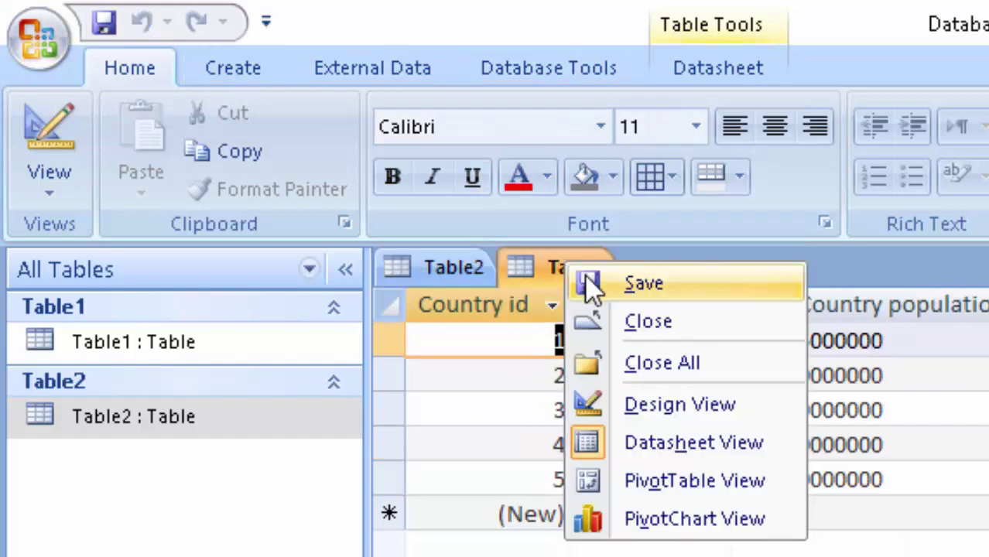
left_click(546, 264)
right_click(548, 263)
left_click(587, 311)
right_click(473, 268)
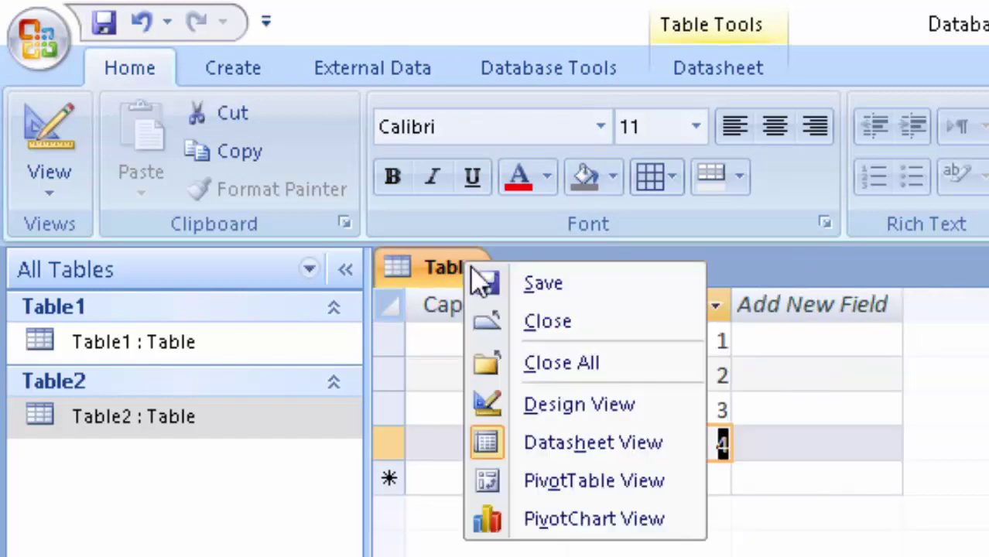
left_click(453, 272)
right_click(449, 271)
left_click(418, 263)
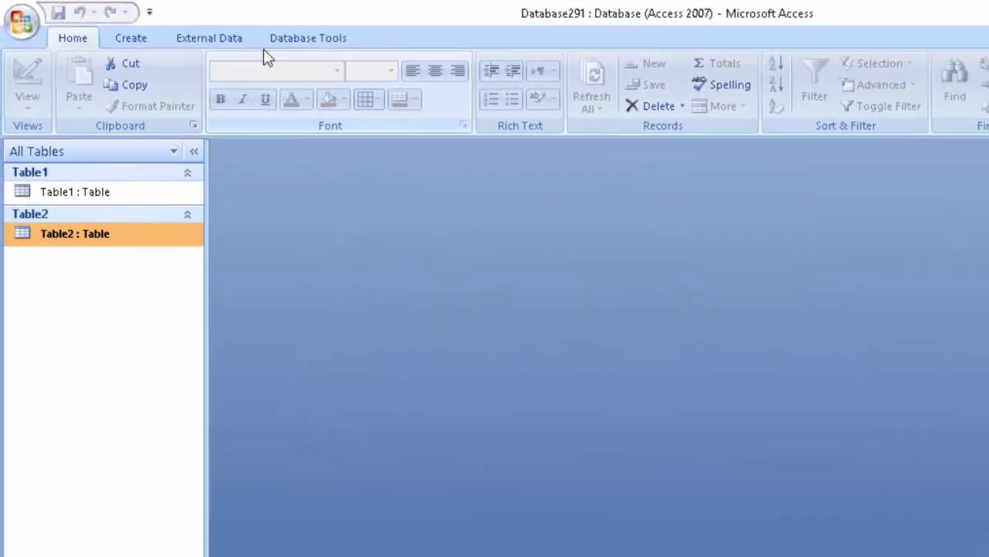
Step: Add Table1 and Table2 to the Relationships layout, then close it and answer the save prompt
left_click(437, 53)
left_click(115, 21)
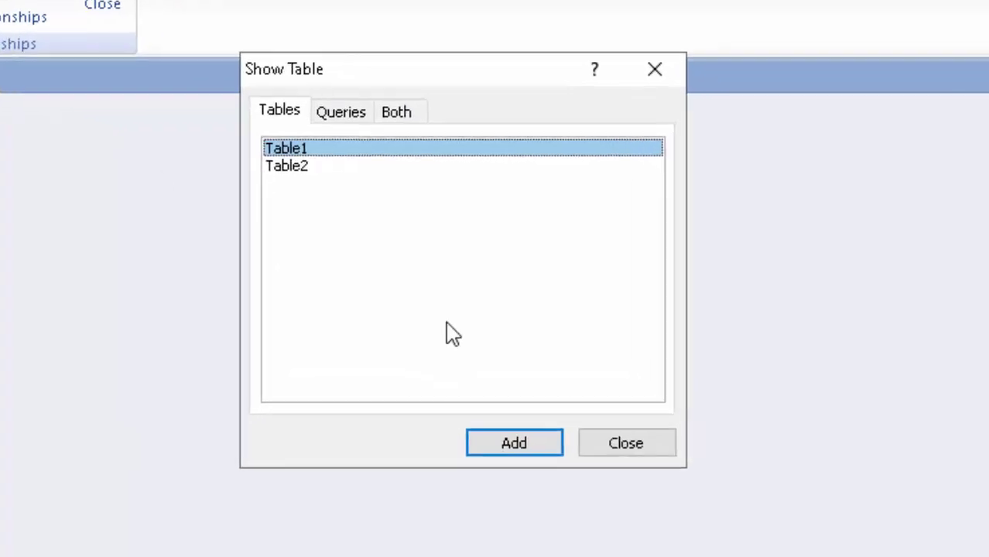
left_click(747, 447)
left_click(574, 233)
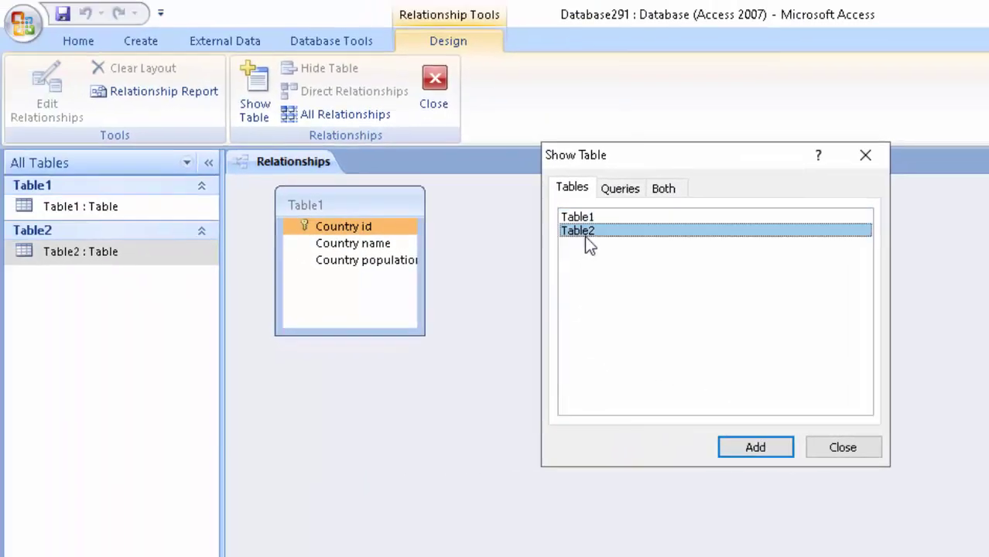
left_click(745, 447)
left_click(841, 449)
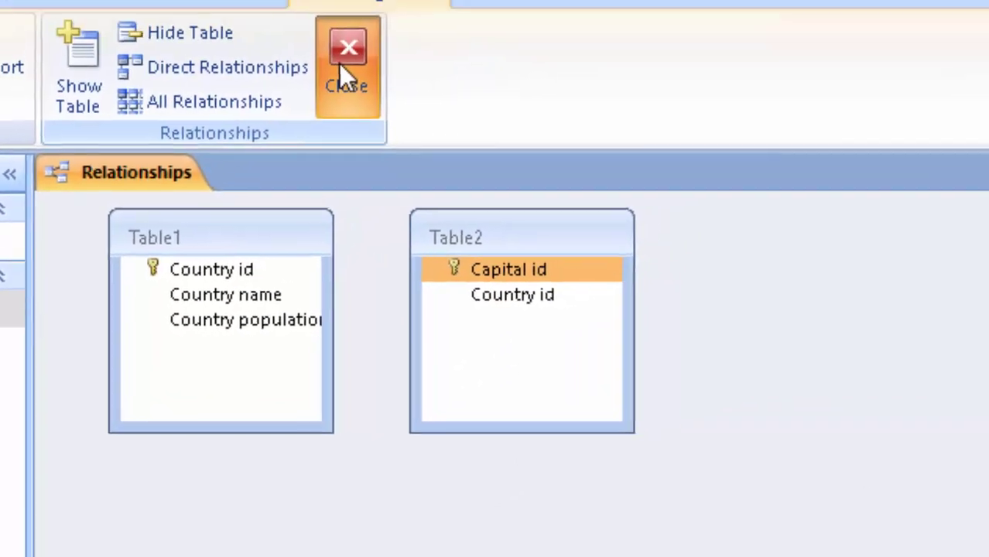
left_click(340, 68)
left_click(647, 525)
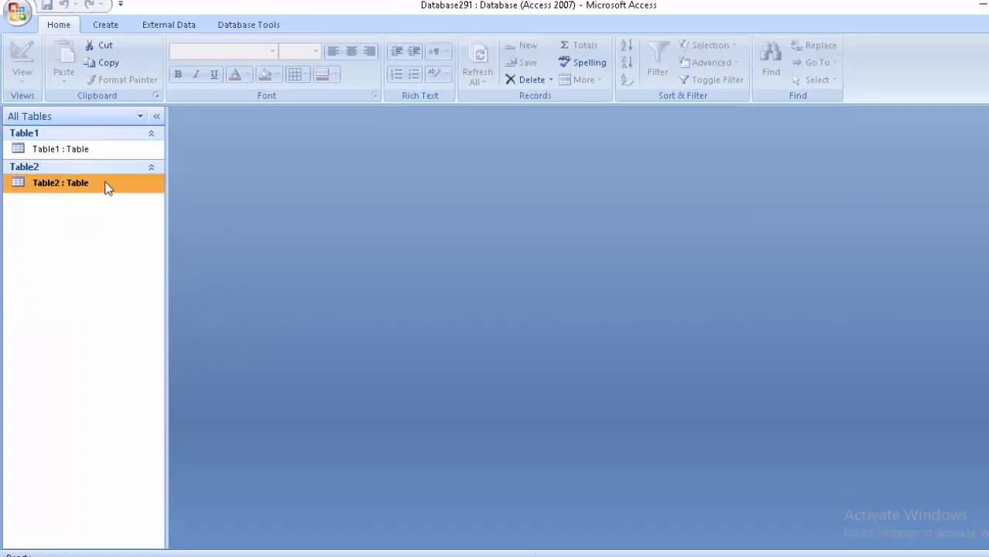
Step: Make Country id Table2's primary key in design view, then return to datasheet view
right_click(107, 183)
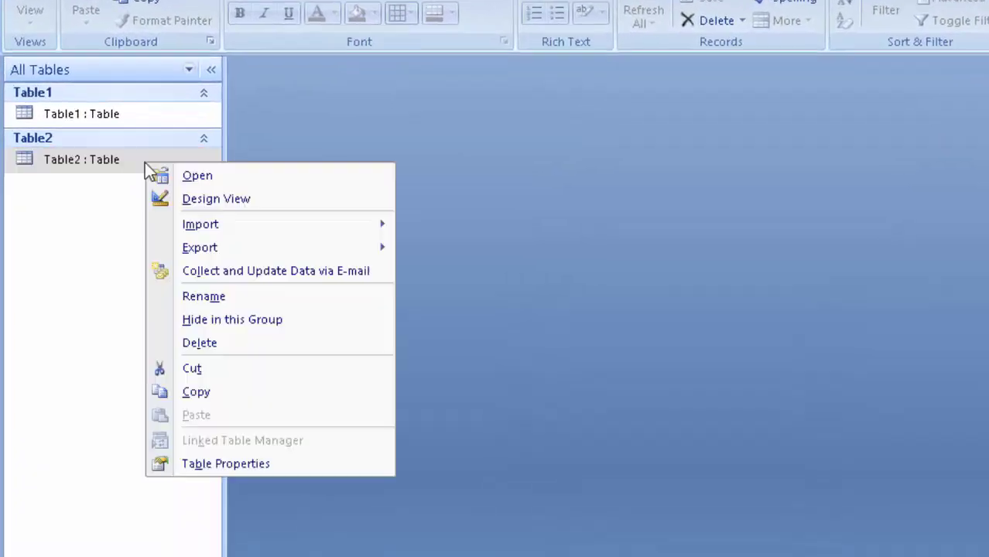
left_click(160, 213)
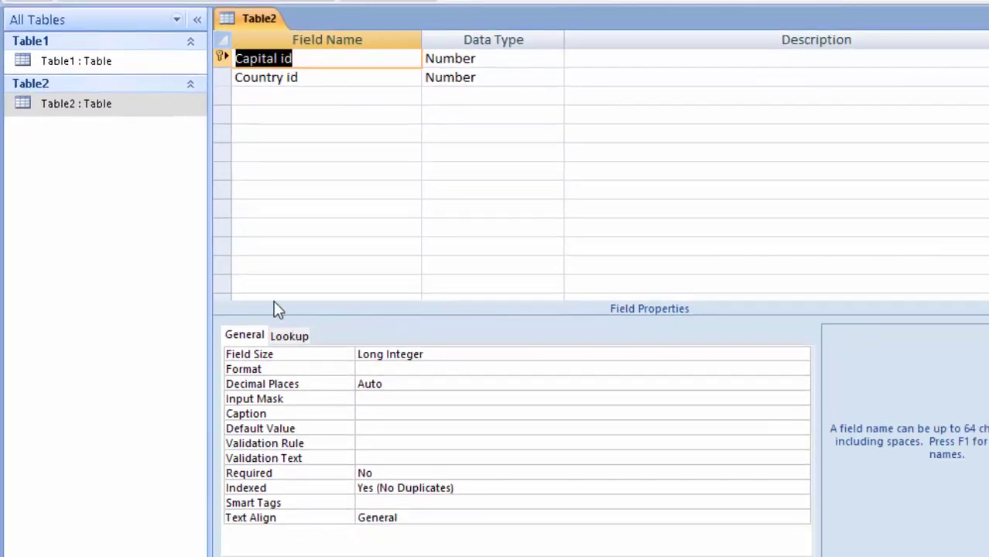
key("Down")
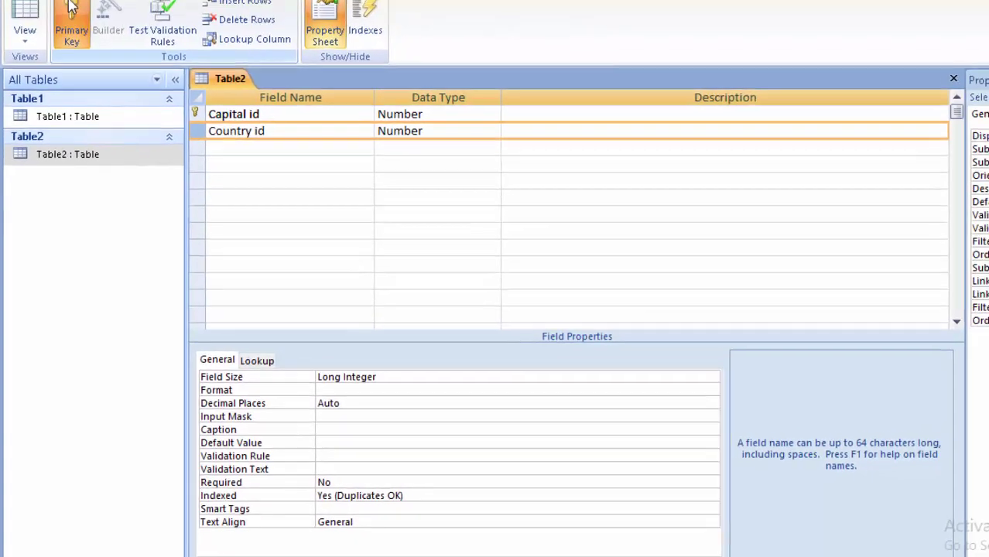
left_click(78, 58)
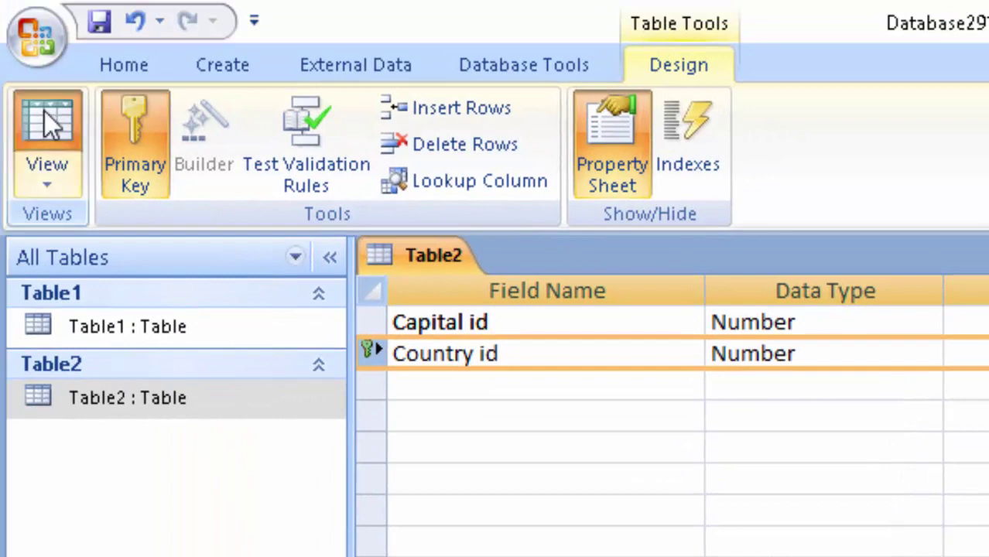
left_click(48, 126)
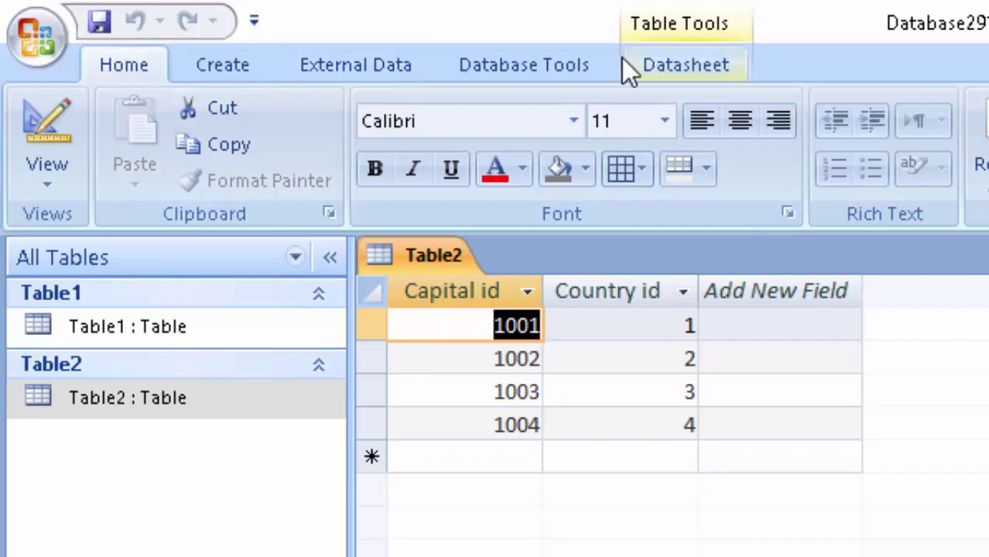
Step: Open Relationships from Database Tools and add Table1 and Table2
left_click(542, 68)
left_click(495, 133)
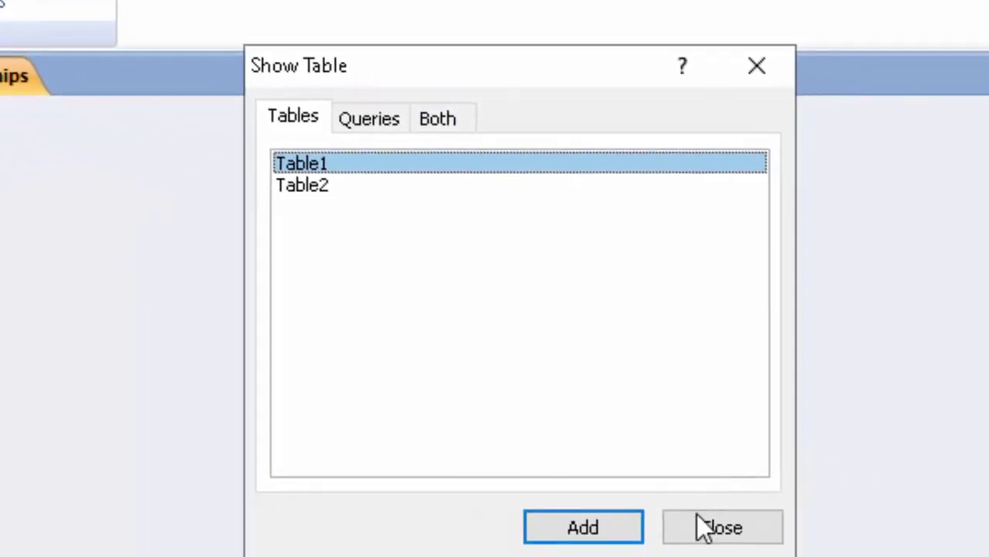
left_click(614, 527)
left_click(372, 182)
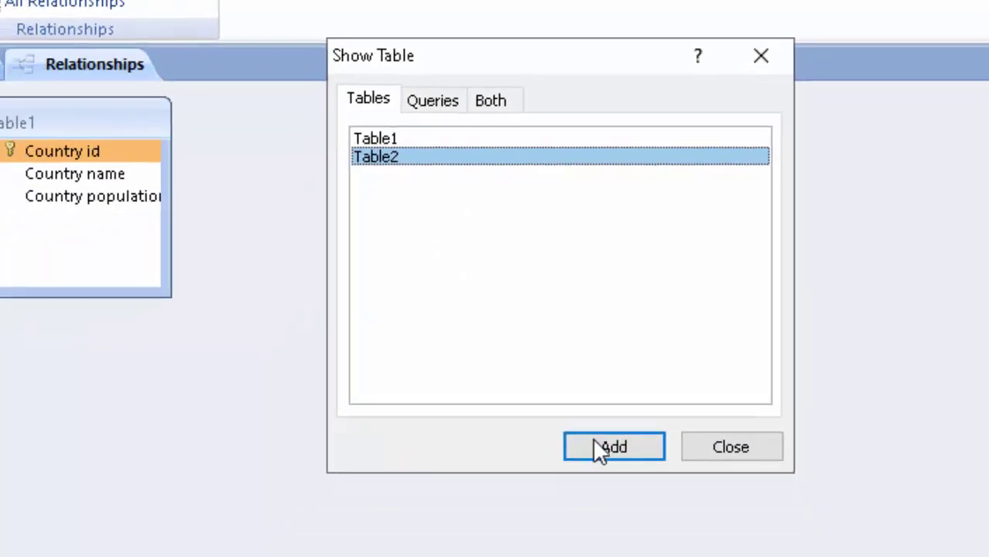
left_click(588, 514)
left_click(722, 514)
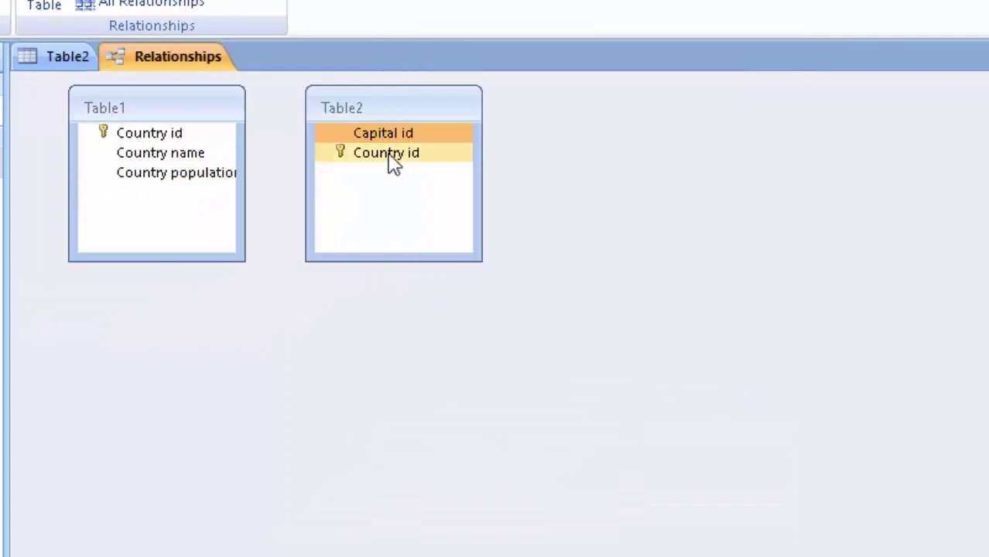
Step: Link Country id to Table2 with referential integrity and cascade updates, then cancel
mouse_move(172, 135)
left_mouse_down()
mouse_move(314, 170)
mouse_move(361, 157)
left_mouse_up()
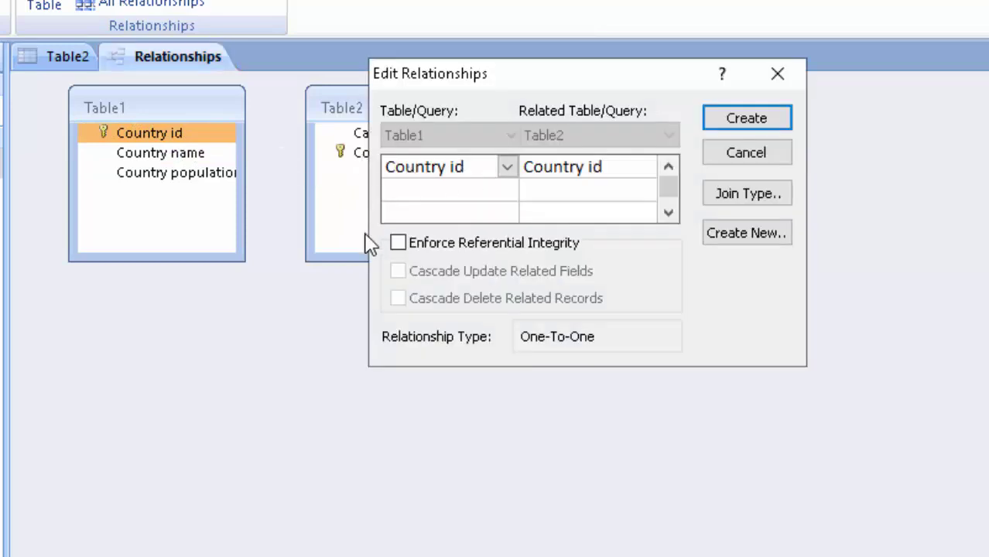
left_click(397, 243)
left_click(397, 271)
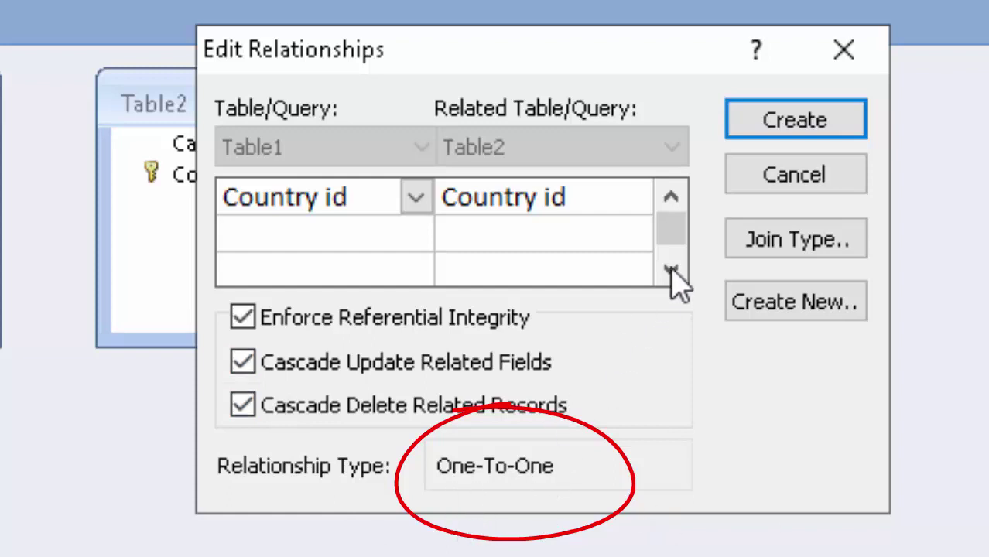
left_click(797, 187)
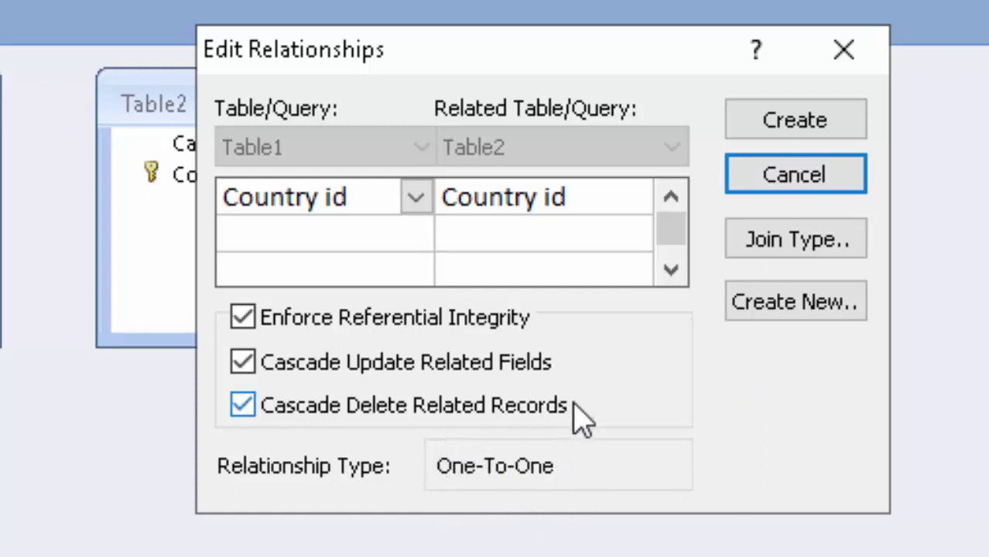
left_click(762, 197)
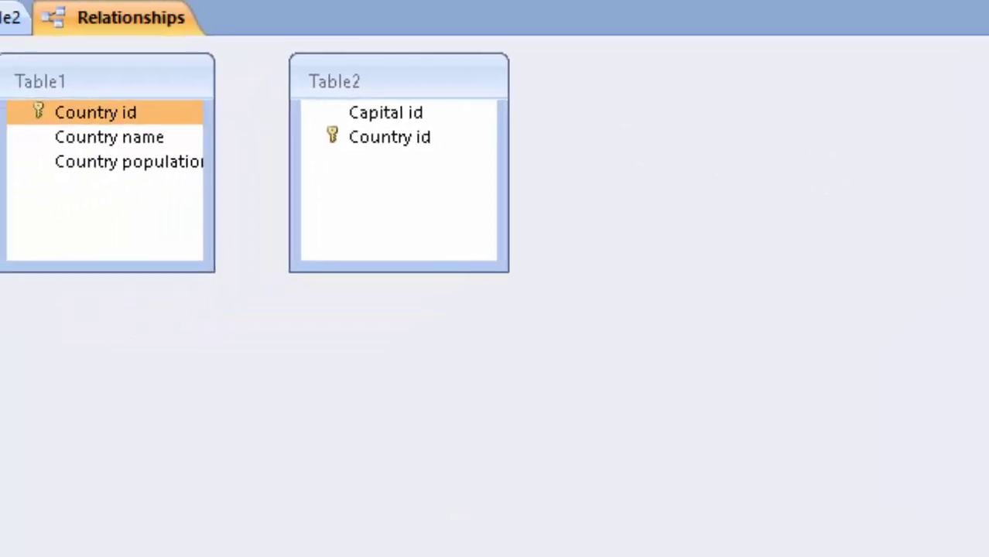
Step: Close the Table2 tab
right_click(18, 11)
left_click(80, 31)
right_click(12, 19)
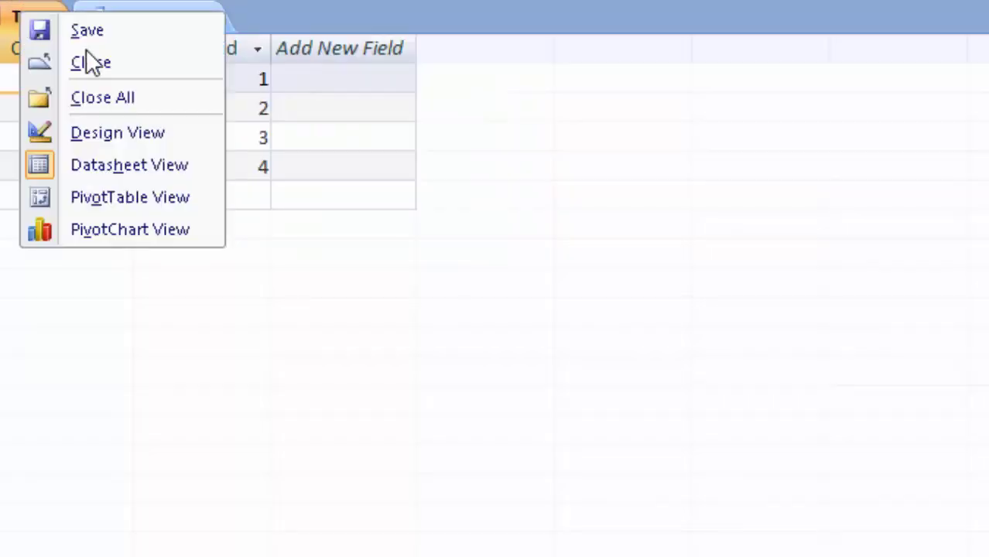
left_click(85, 53)
Step: Link Table1.Country id to Table2.Country id one-to-one with referential integrity and cascading updates and deletes
left_click_drag(133, 108, 365, 131)
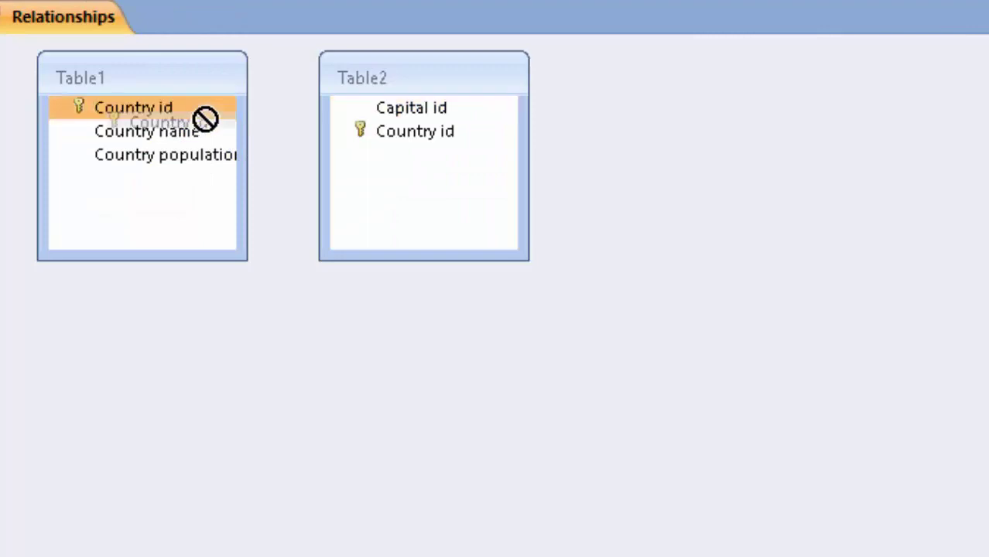
left_click(447, 240)
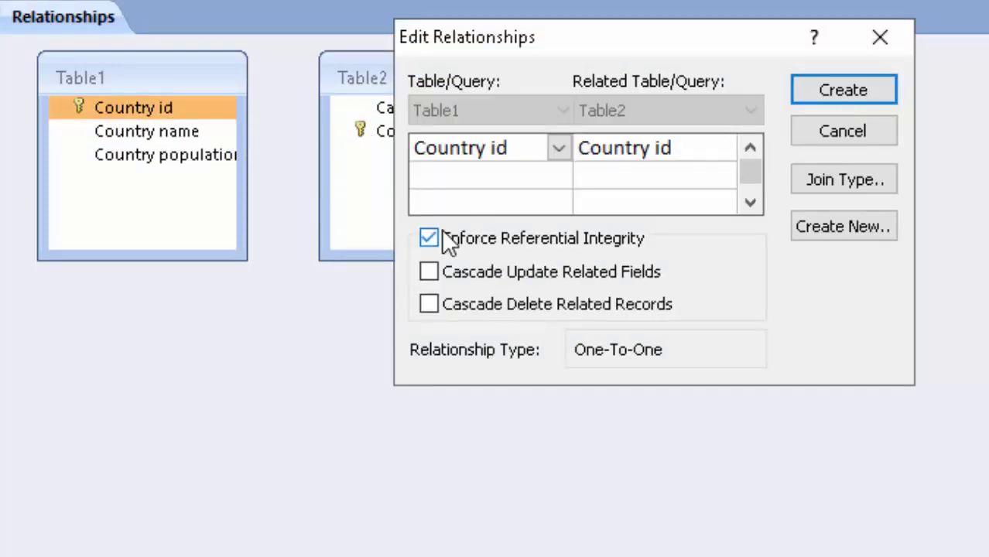
left_click(469, 306)
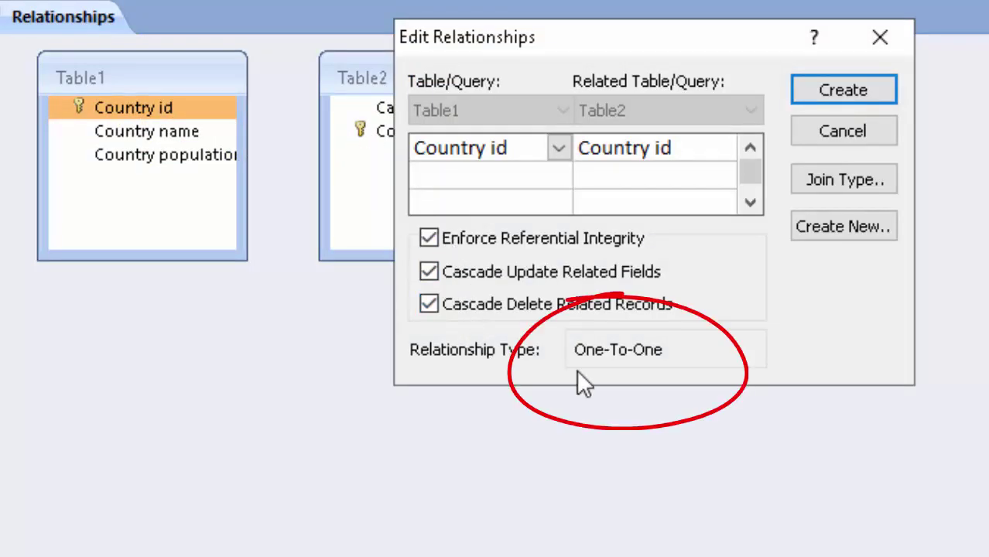
left_click(840, 91)
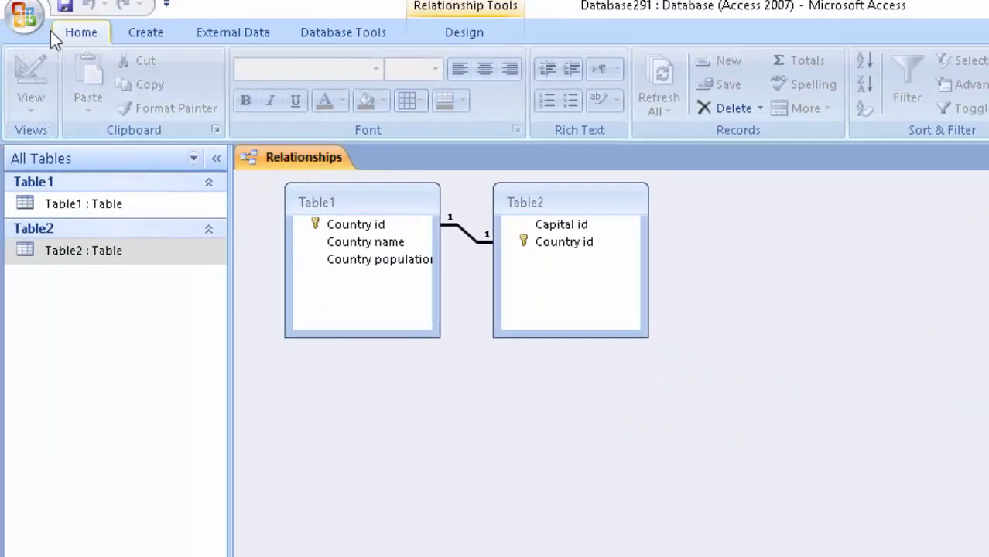
Step: Open the Table1 datasheet and expand India's row to reveal its capital, 1001
double_click(104, 204)
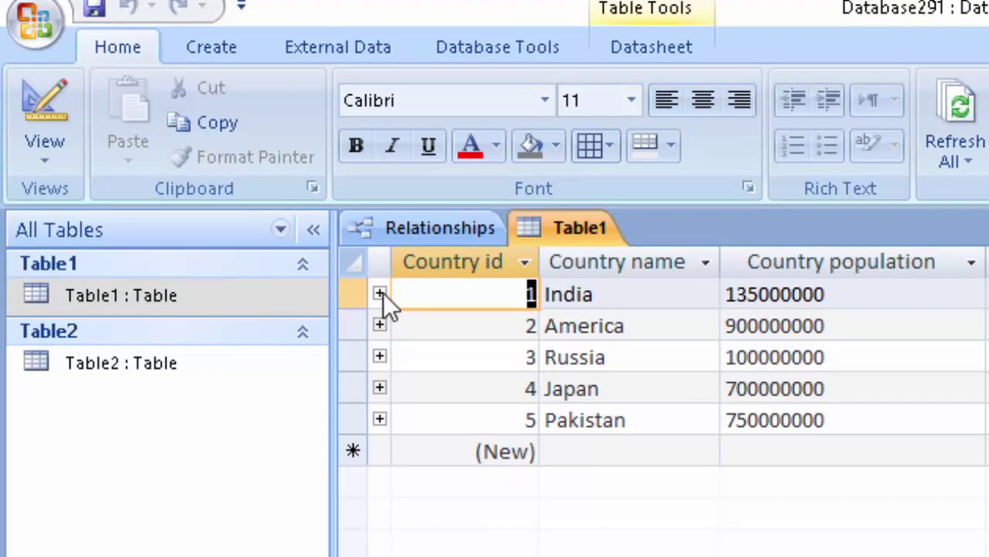
left_click(380, 293)
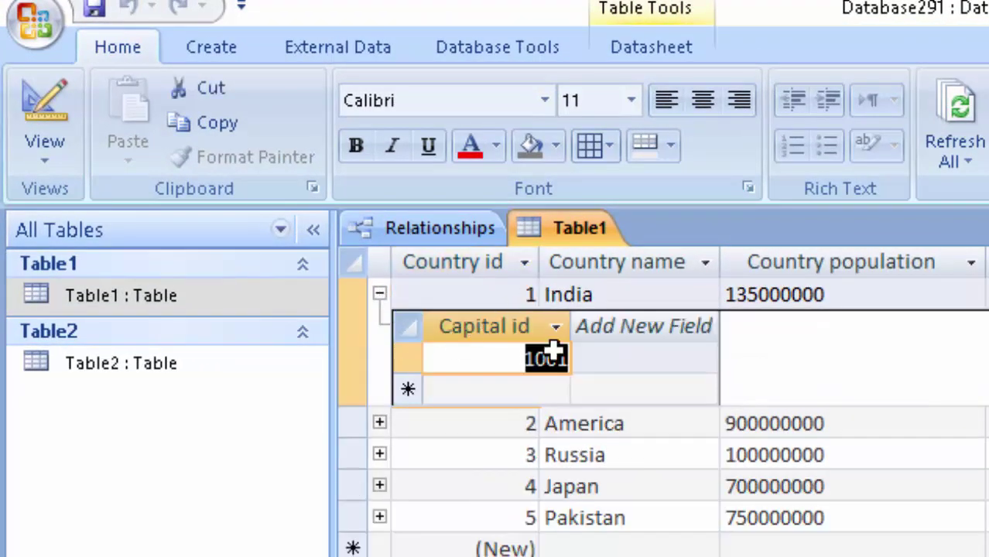